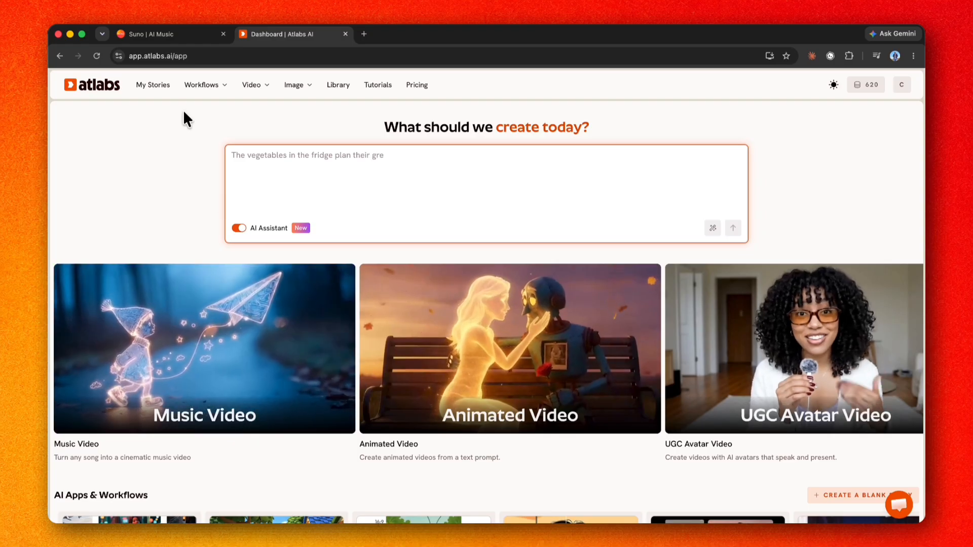
- Start a new Music Video workflow in Atlabs
left_click(202, 87)
left_click(180, 136)
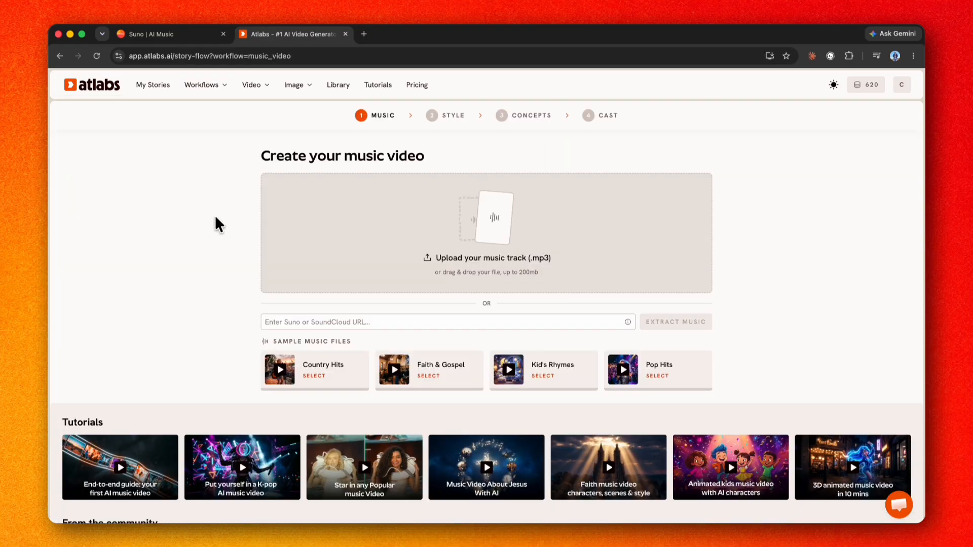
- Switch to Suno and listen to a few seconds of the second "Pogo the Penguin's Counting" track
left_click(174, 35)
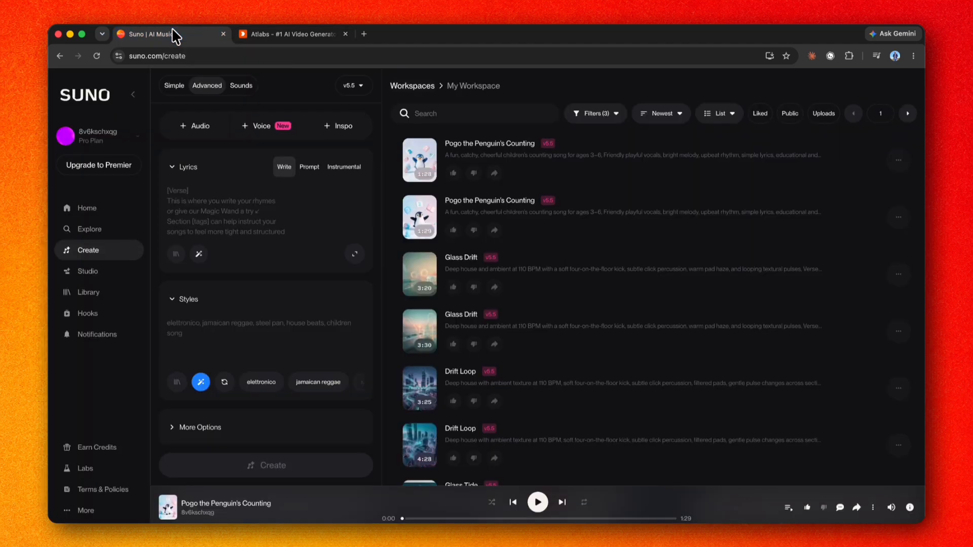
left_click(420, 217)
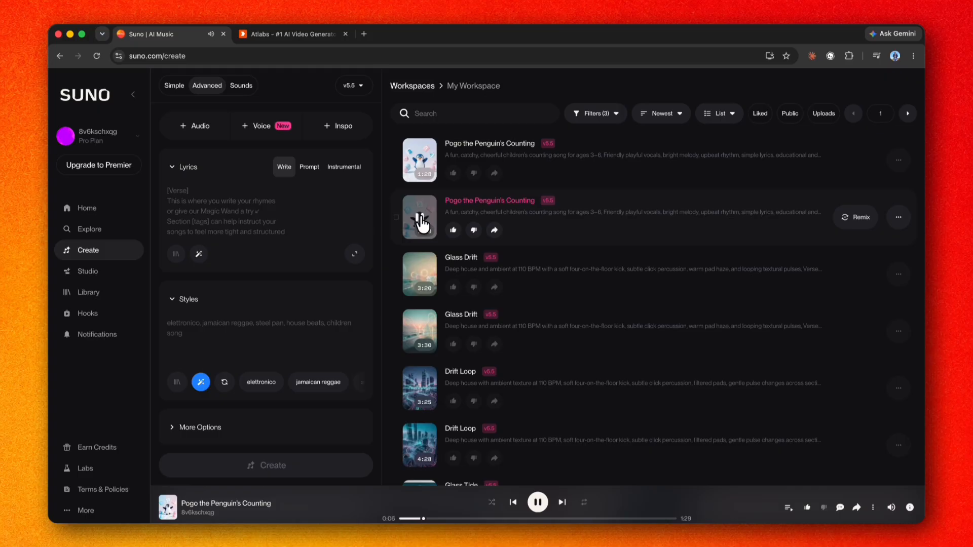
left_click(420, 219)
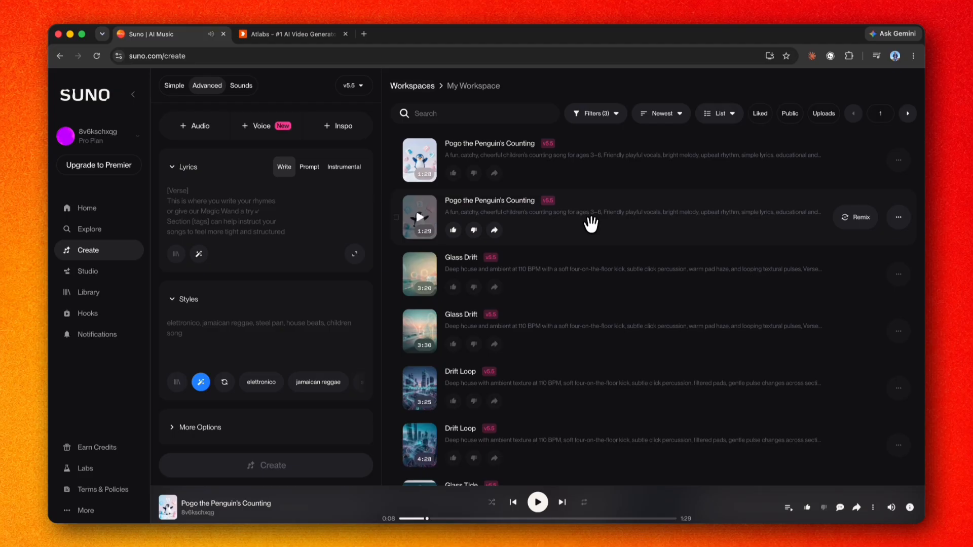
- Copy the share link of the second "Pogo the Penguin's Counting" track and extract its music in the Atlabs music video workflow
left_click(494, 231)
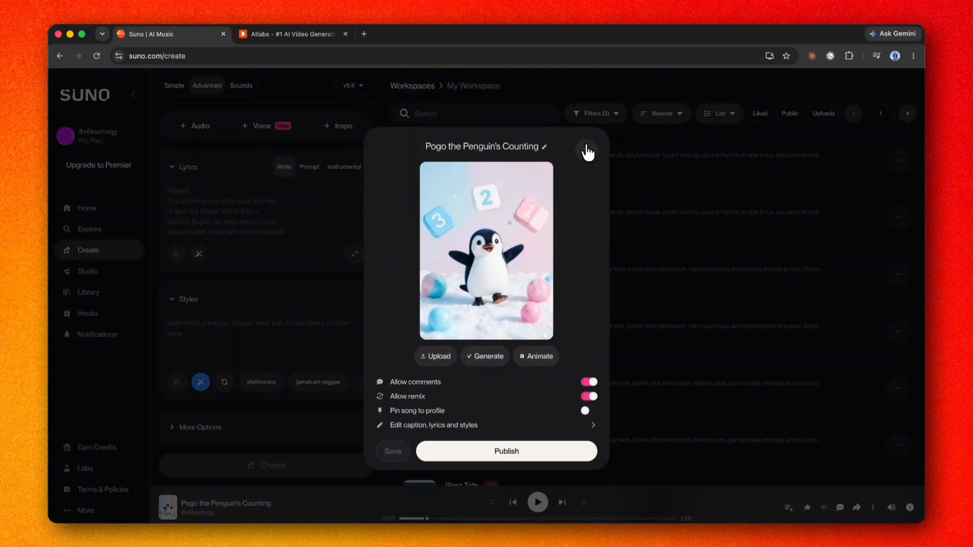
left_click(586, 151)
left_click(276, 31)
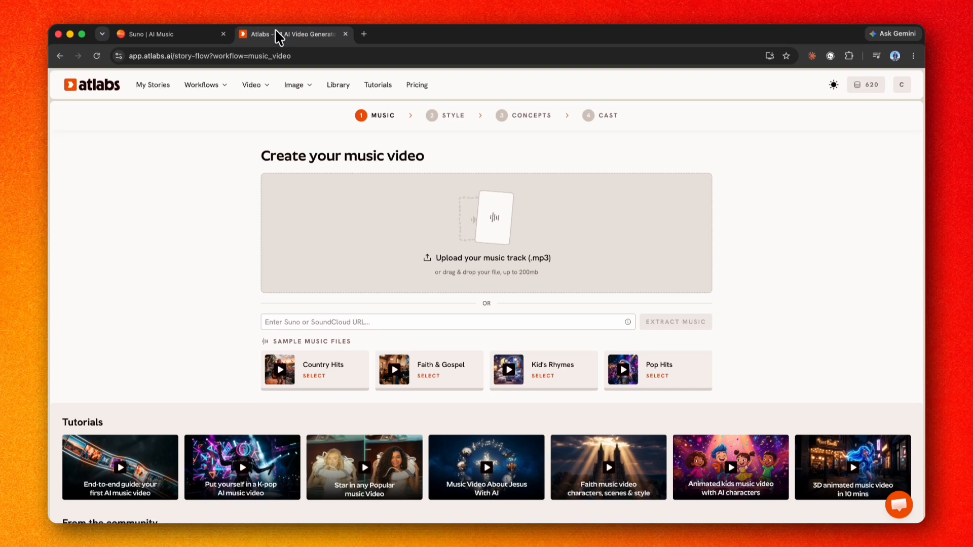
left_click(404, 321)
key("super+v")
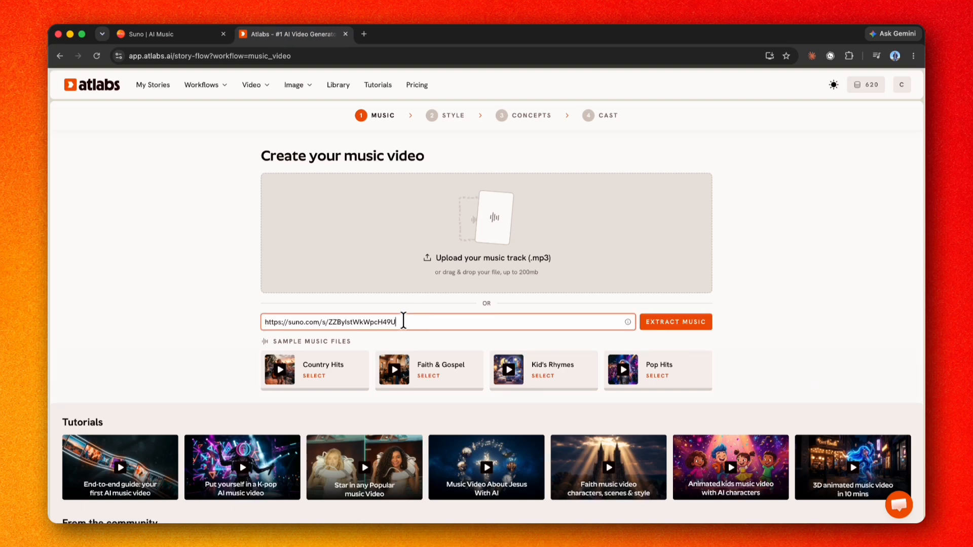
left_click(679, 329)
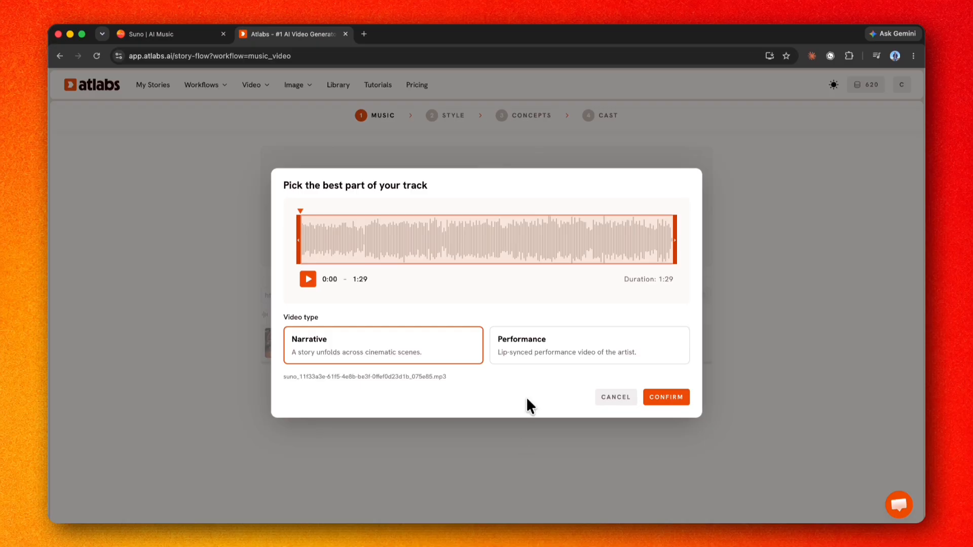
- Set the video type to Performance for the whole track, accept the detected elements and continue to the style stage
left_click(554, 341)
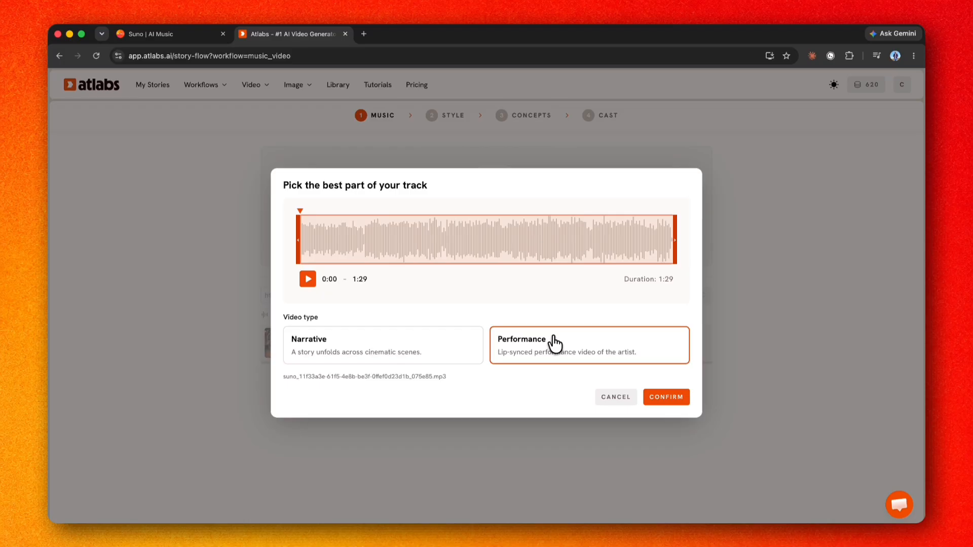
left_click(680, 398)
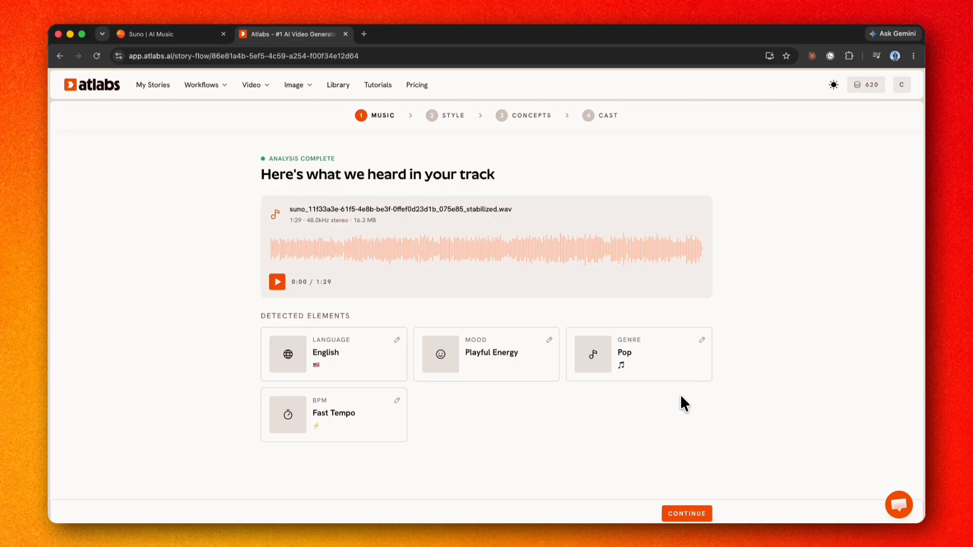
left_click(699, 514)
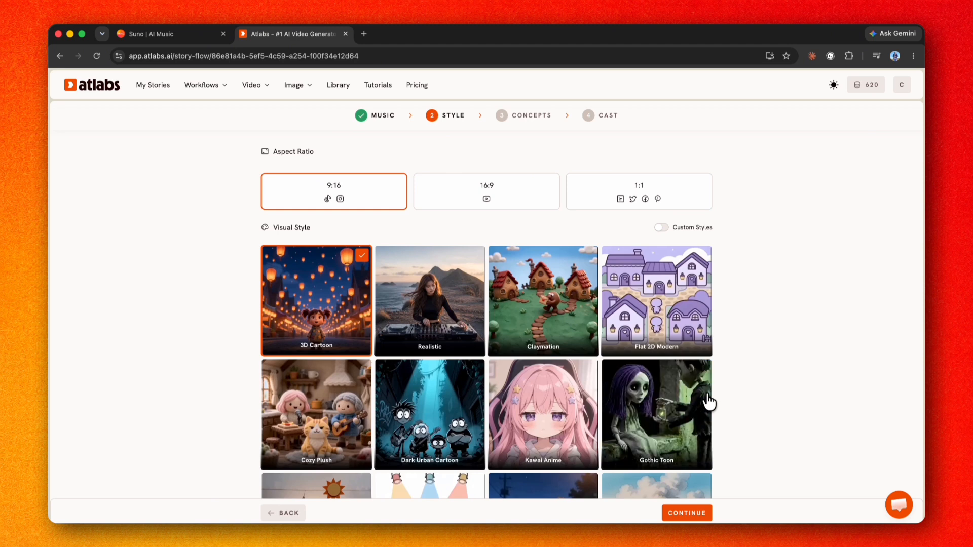
- Set the aspect ratio to 16:9, keep the 3D Cartoon visual style and continue to the concepts
left_click(491, 198)
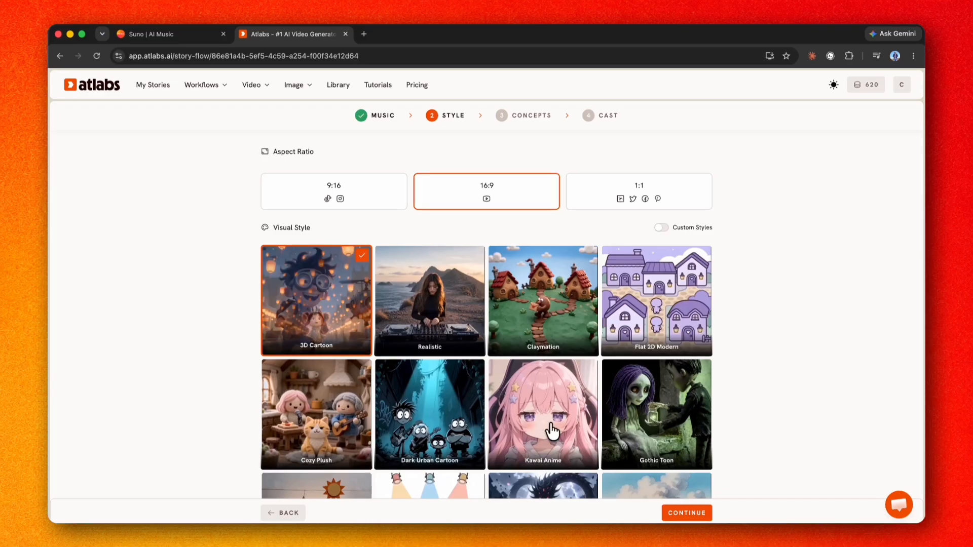
left_click(686, 512)
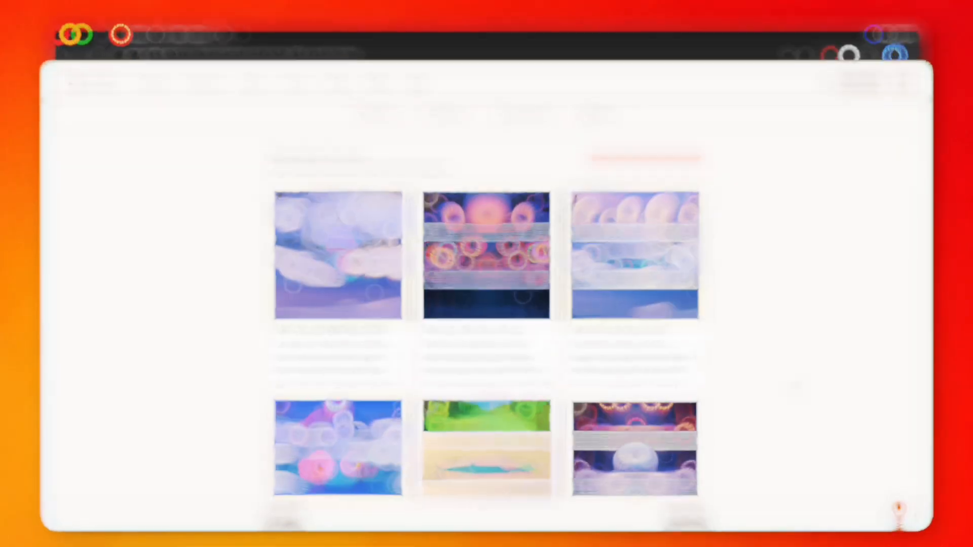
- Look over the generated concepts and choose The Snowy Trail Expedition
scroll(791, 378, "down", 3)
scroll(790, 375, "up", 3)
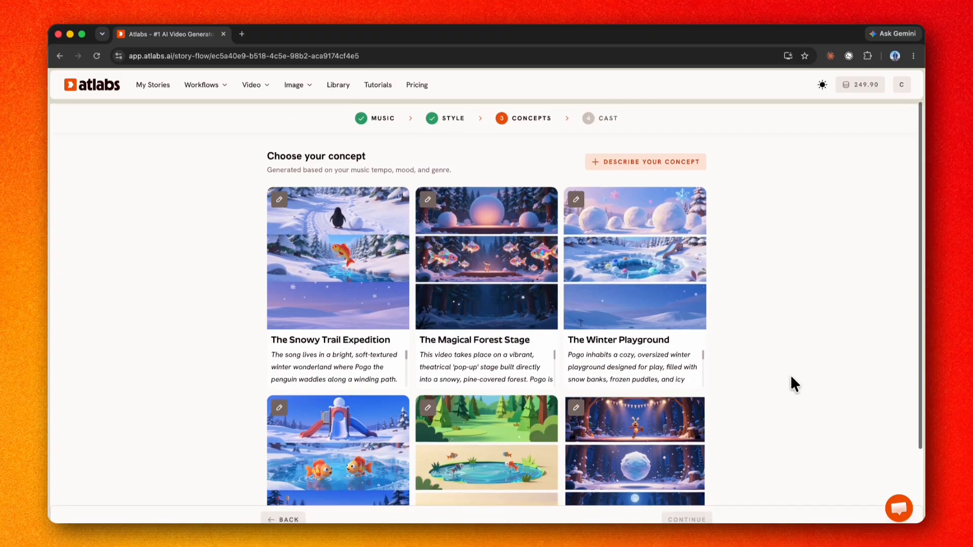
scroll(377, 369, "down", 1)
scroll(377, 369, "up", 1)
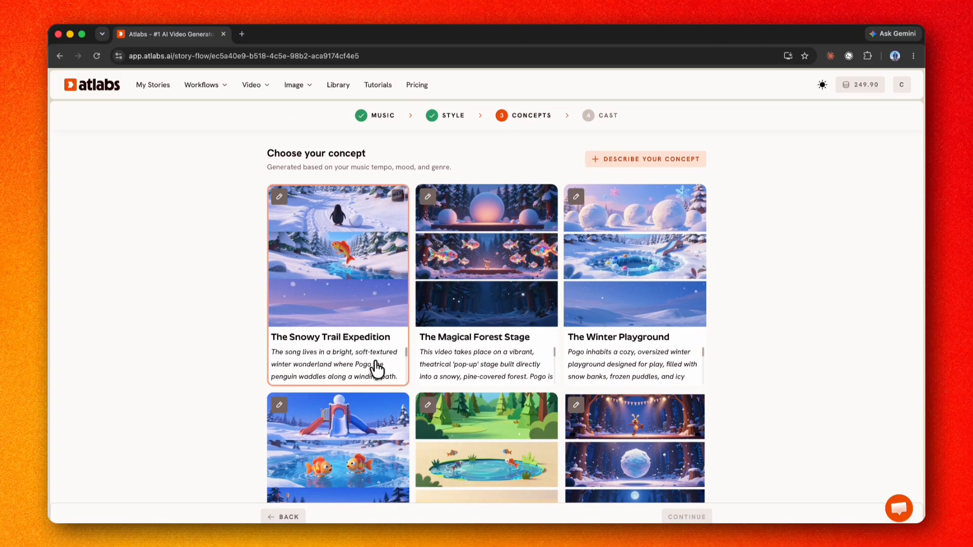
left_click(378, 369)
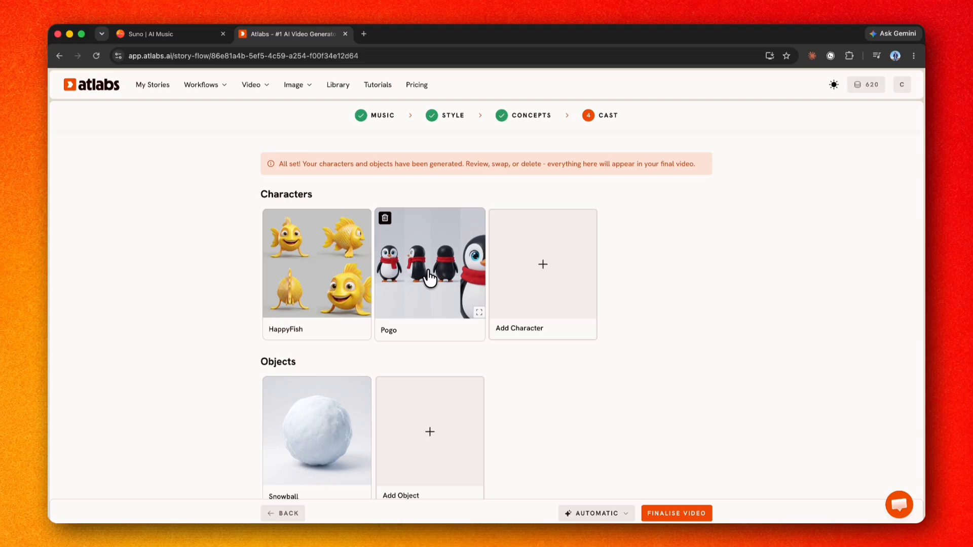
- Review the generated characters, objects and locations, and finalise the video by generating a Video Preview
scroll(550, 381, "down", 3)
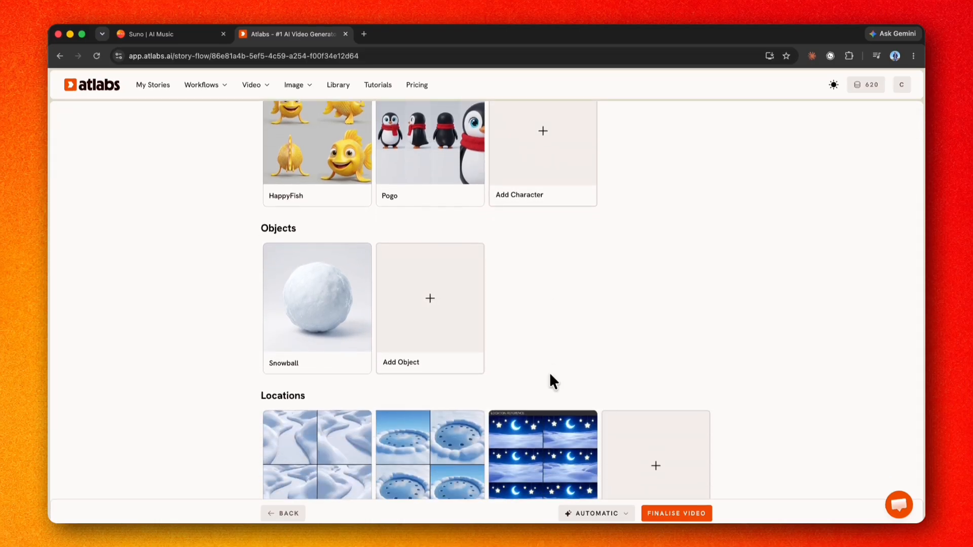
scroll(550, 381, "down", 1)
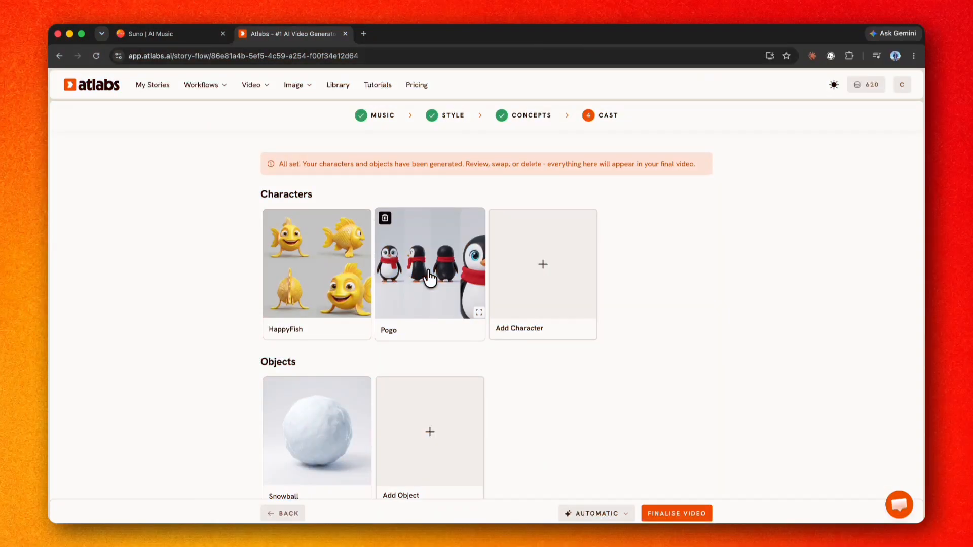
left_click(429, 277)
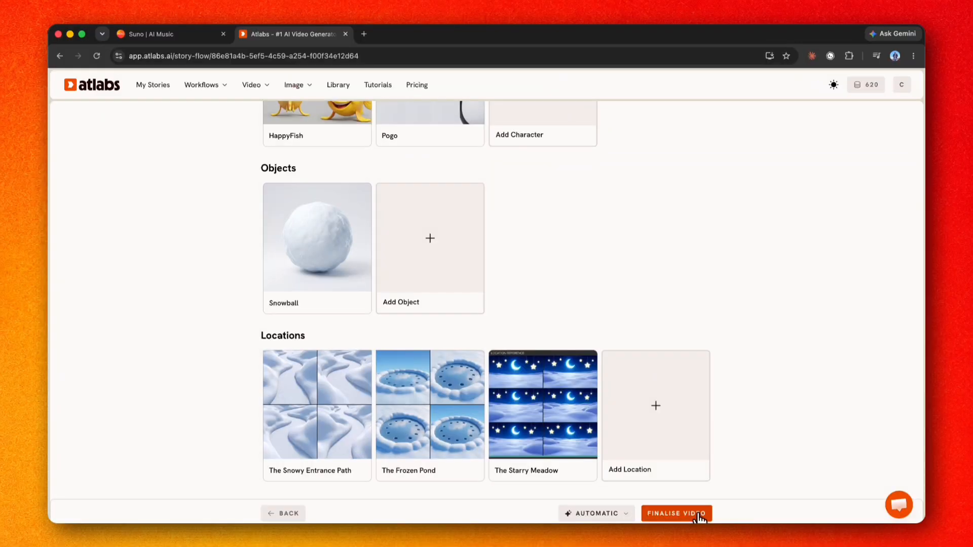
left_click(699, 516)
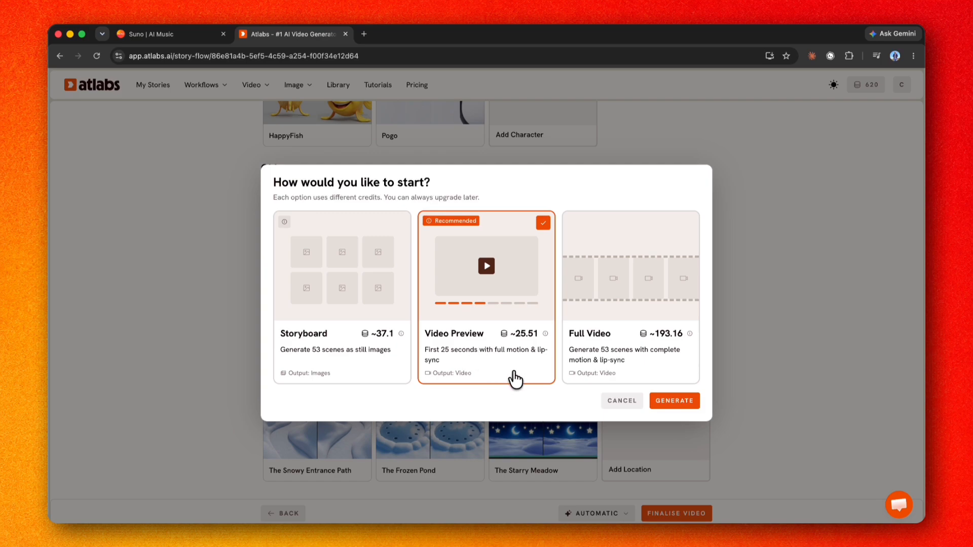
left_click(679, 402)
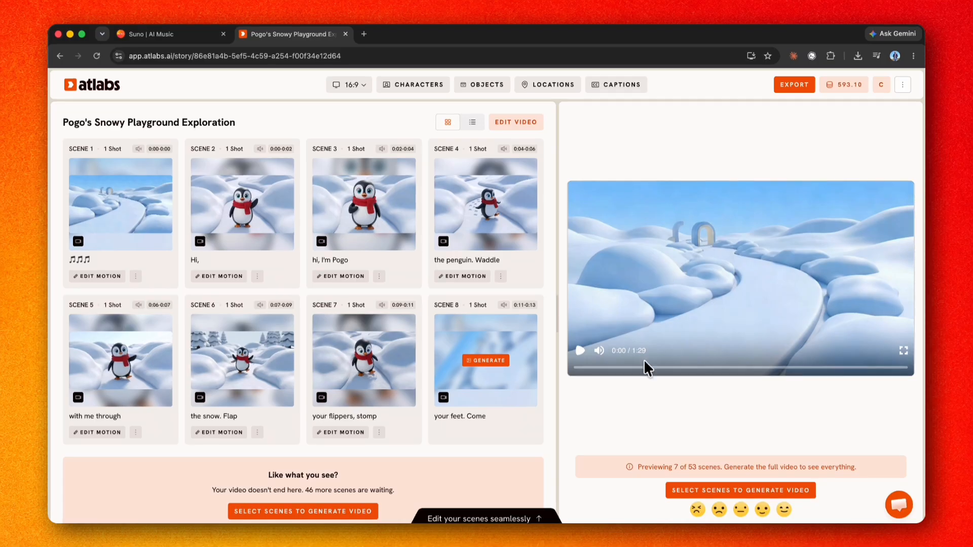
- Play the generated preview and look through the remaining scenes of the storyboard
left_click(580, 350)
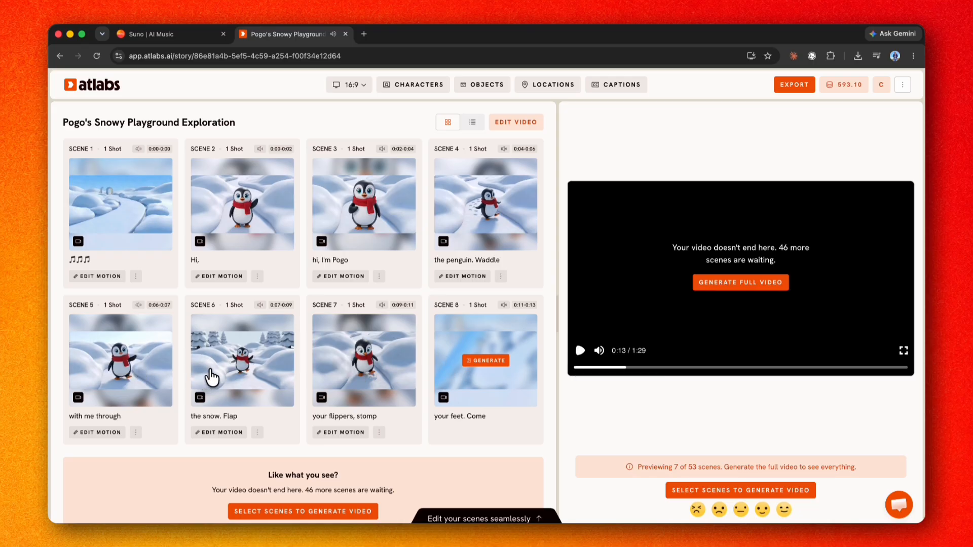
scroll(445, 369, "down", 6)
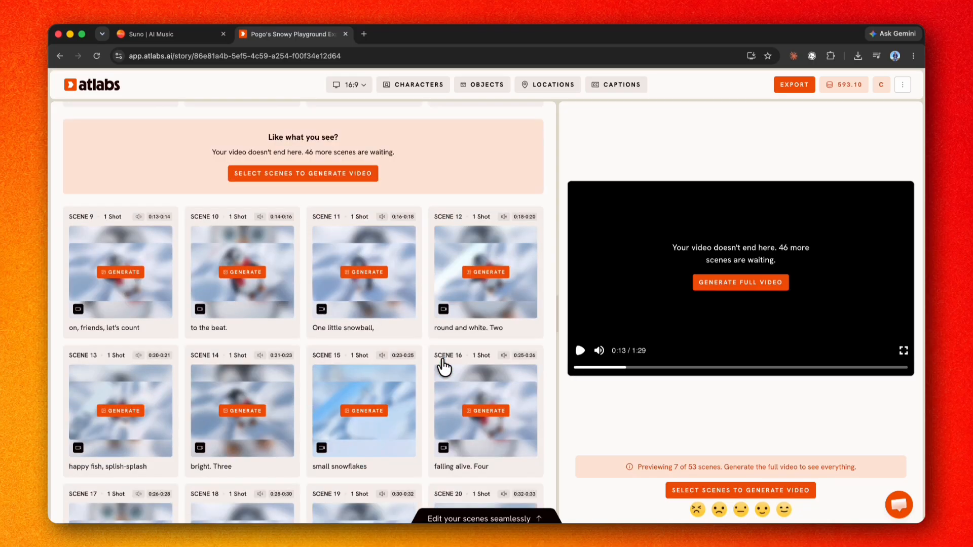
scroll(249, 346, "down", 20)
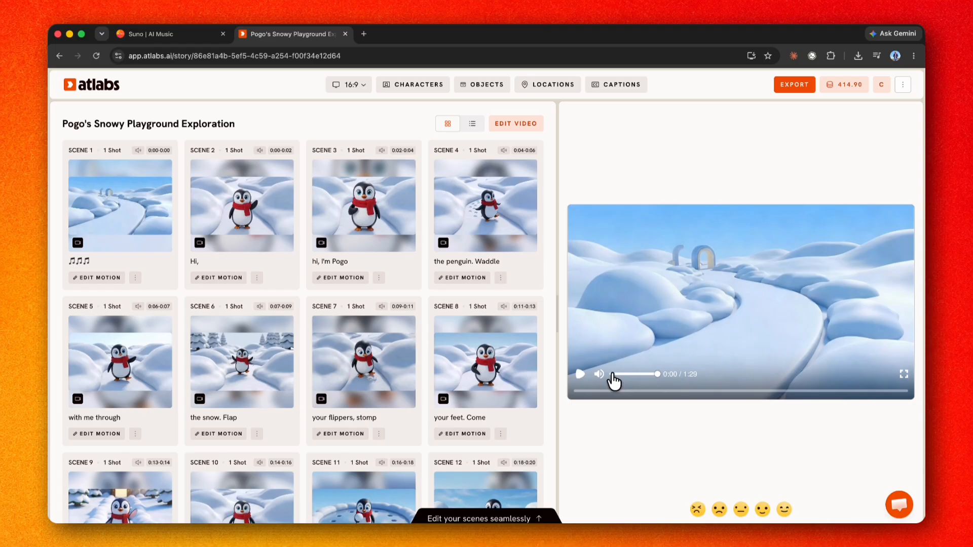
- Play the full Pogo's Snowy Playground Exploration video and export it
left_click(581, 374)
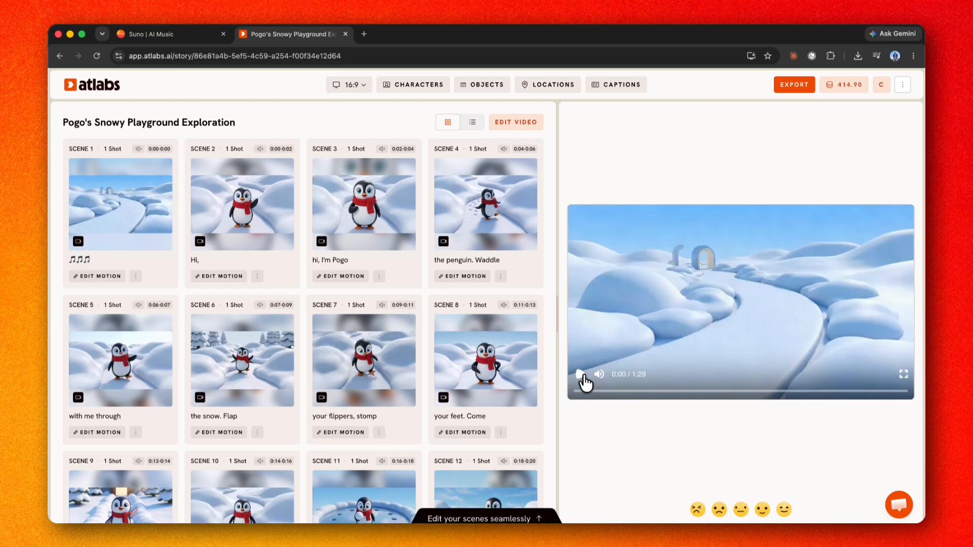
left_click(581, 375)
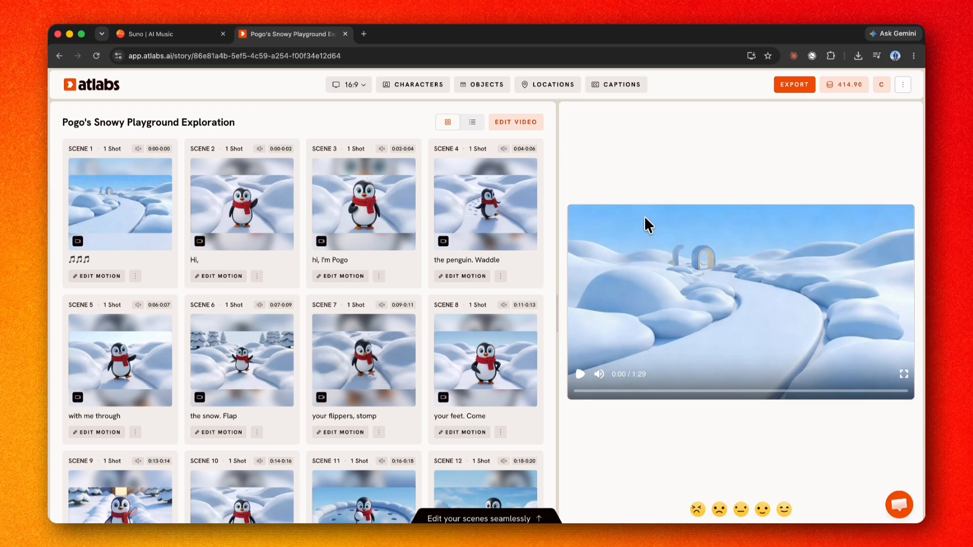
left_click(794, 86)
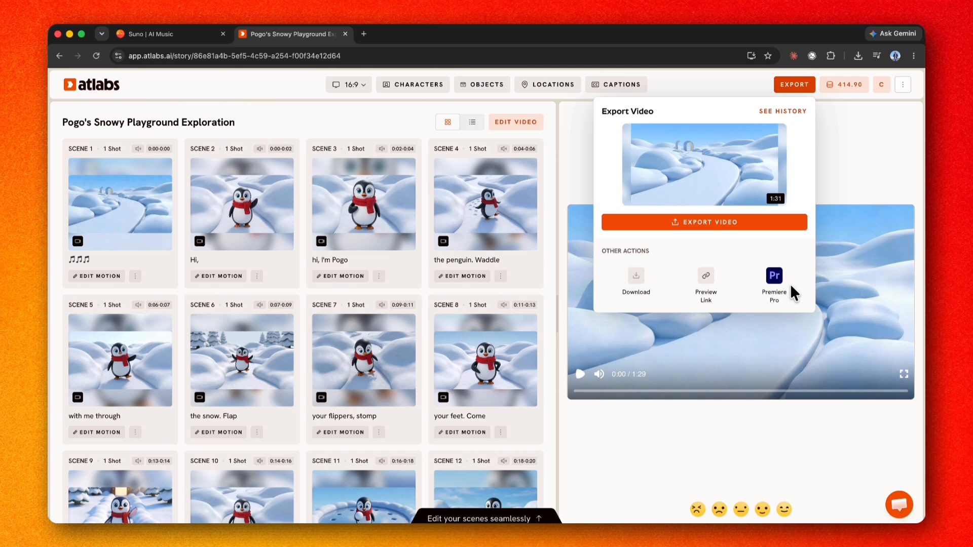
left_click(712, 228)
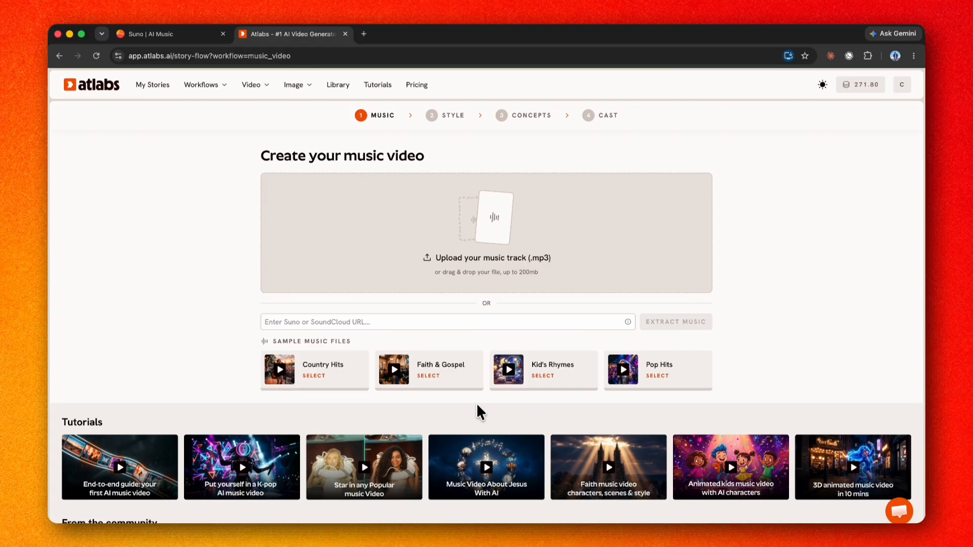
- Copy the link of the first "Pogo the Penguin's Counting" track in Suno and extract its music in a new Atlabs music video
left_click(195, 34)
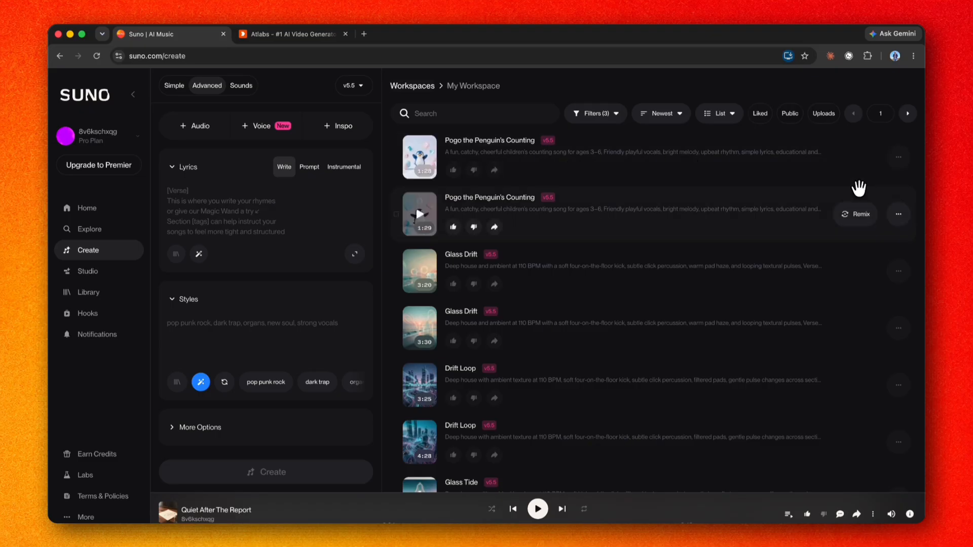
left_click(898, 157)
mouse_move(864, 247)
left_click(790, 250)
left_click(299, 34)
left_click(430, 322)
key("super+v")
left_click(669, 324)
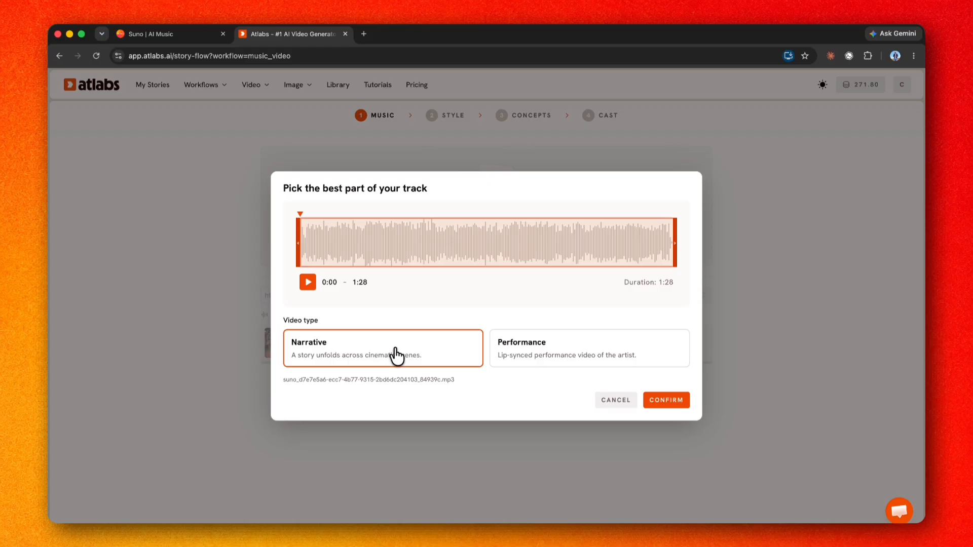
- Confirm the track as a Narrative video and continue with the 9:16 aspect ratio and 3D Cartoon style
left_click(677, 403)
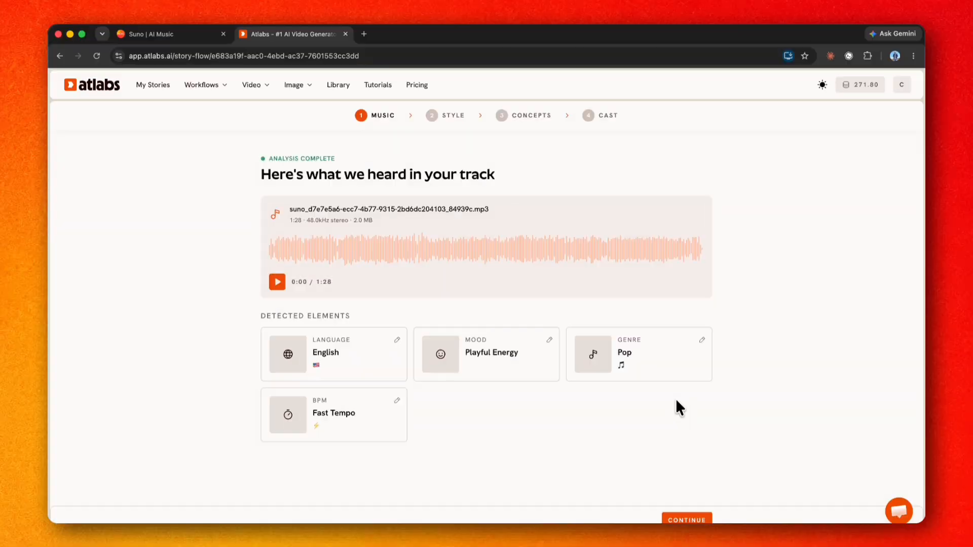
left_click(687, 520)
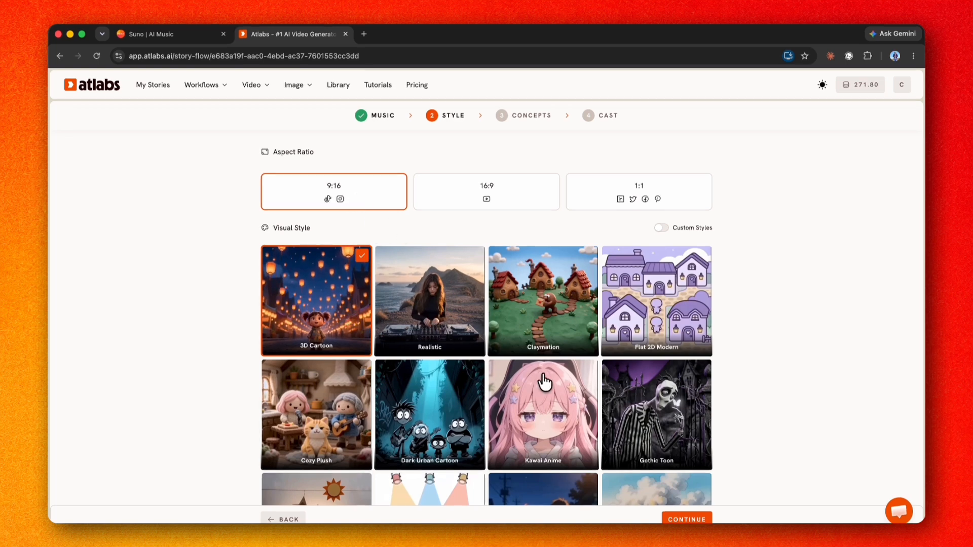
left_click(685, 518)
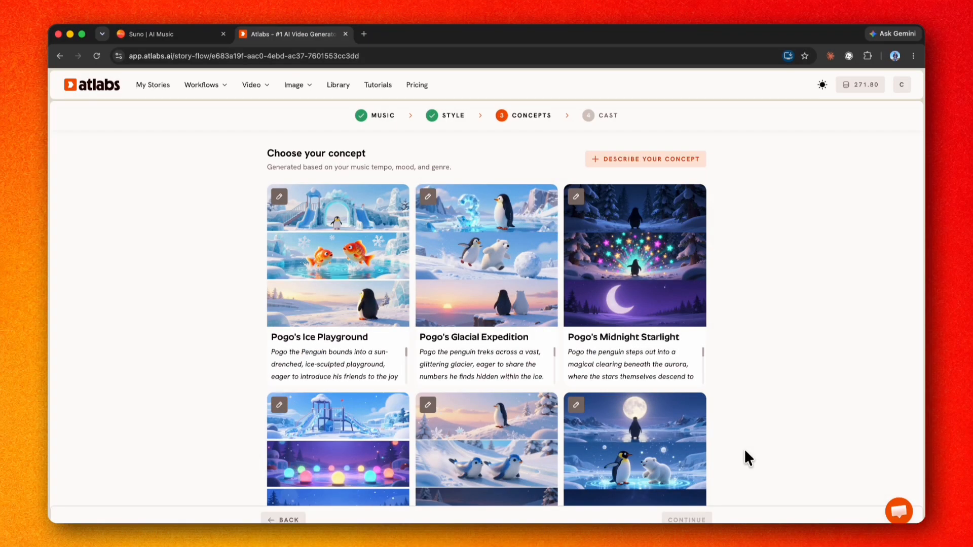
- Look over the generated concepts and select Pogo's Ice Playground
scroll(580, 406, "down", 3)
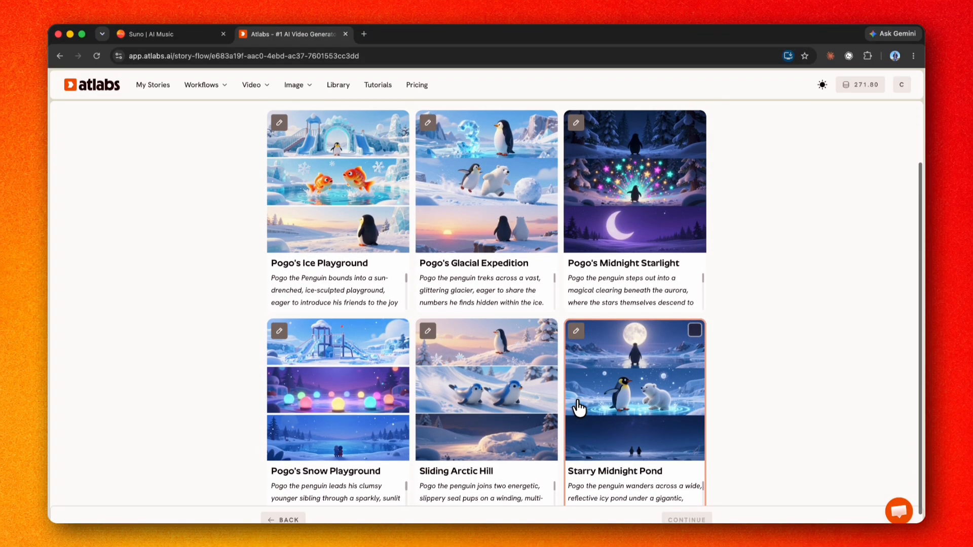
scroll(580, 408, "up", 1)
left_click(353, 208)
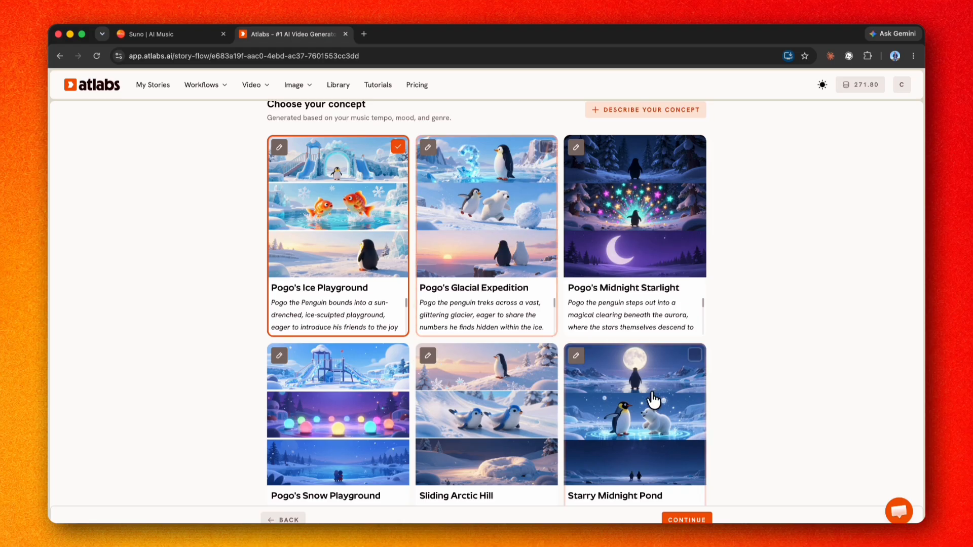
- Continue with Pogo's Ice Playground and replace the Pogo Penguin character with the red-scarfed Pogo from the characters library
left_click(685, 519)
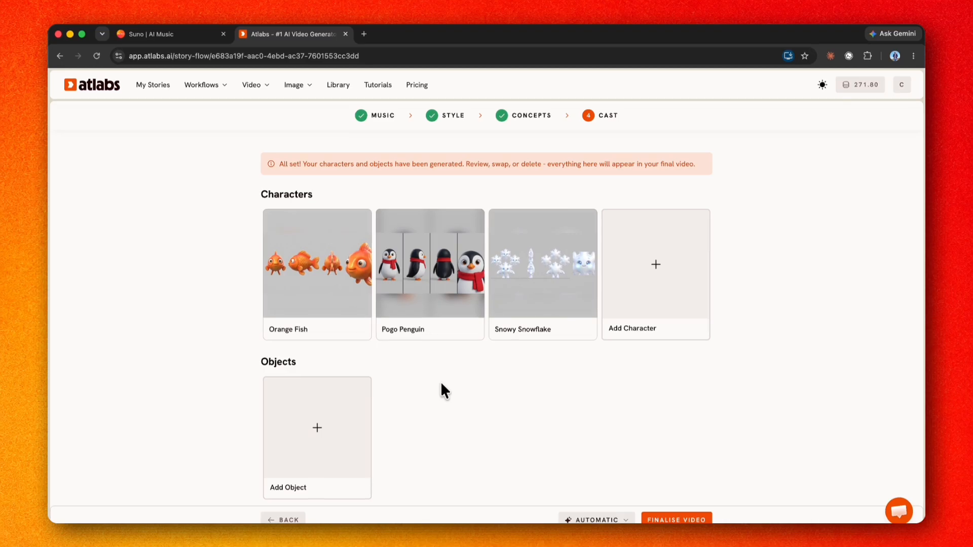
left_click(430, 280)
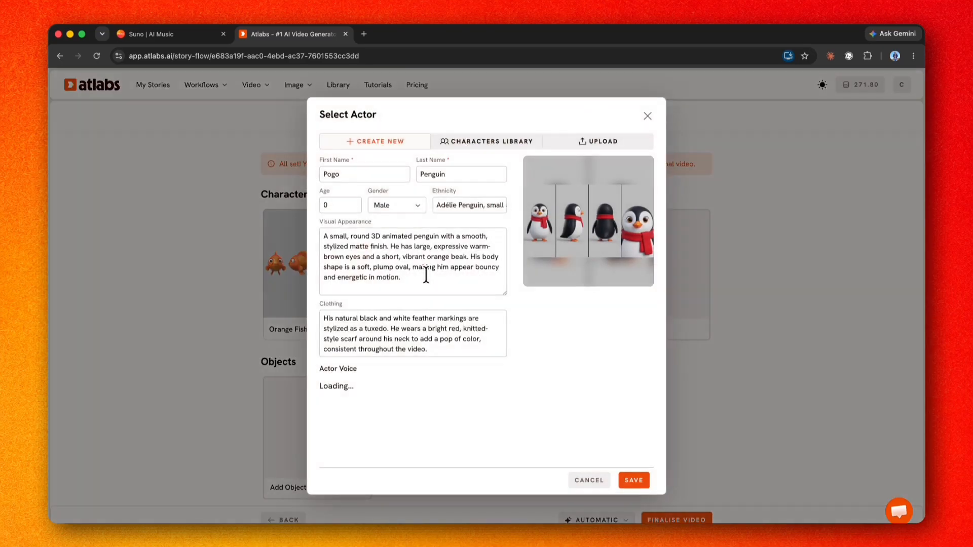
left_click(486, 144)
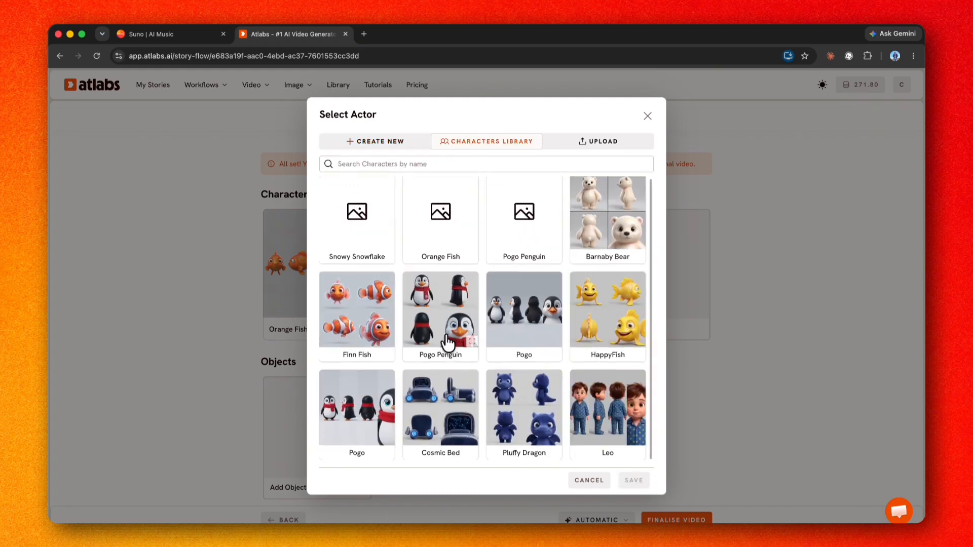
left_click(361, 420)
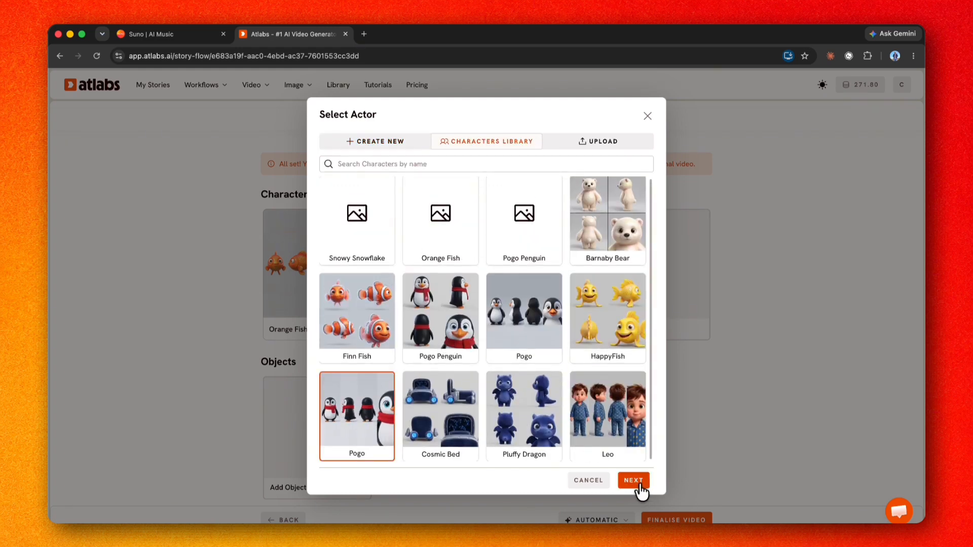
left_click(641, 487)
left_click(624, 481)
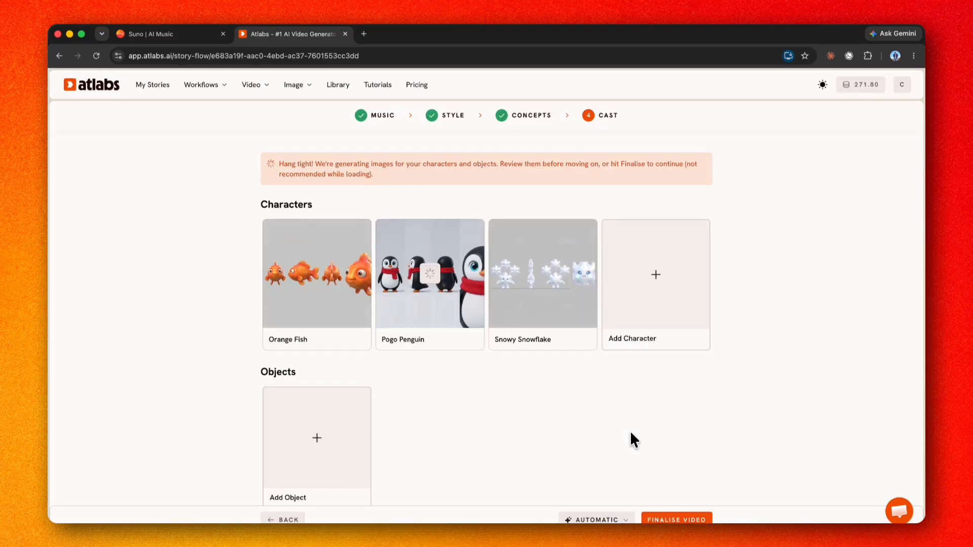
left_click(313, 273)
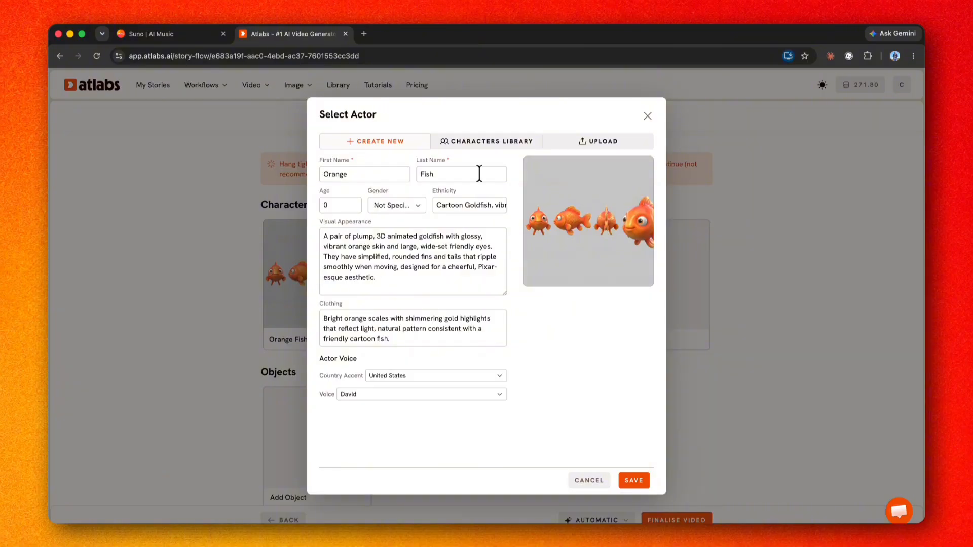
left_click(492, 147)
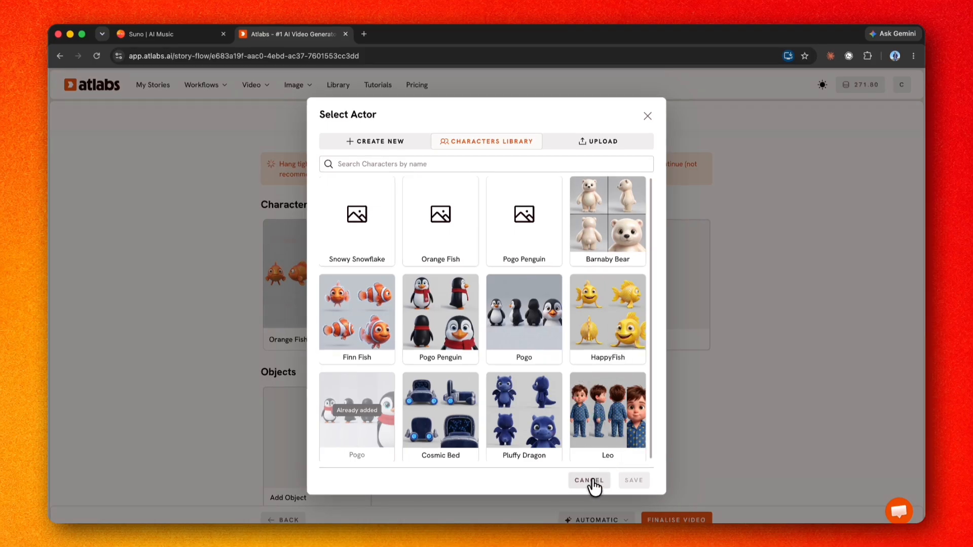
left_click(589, 480)
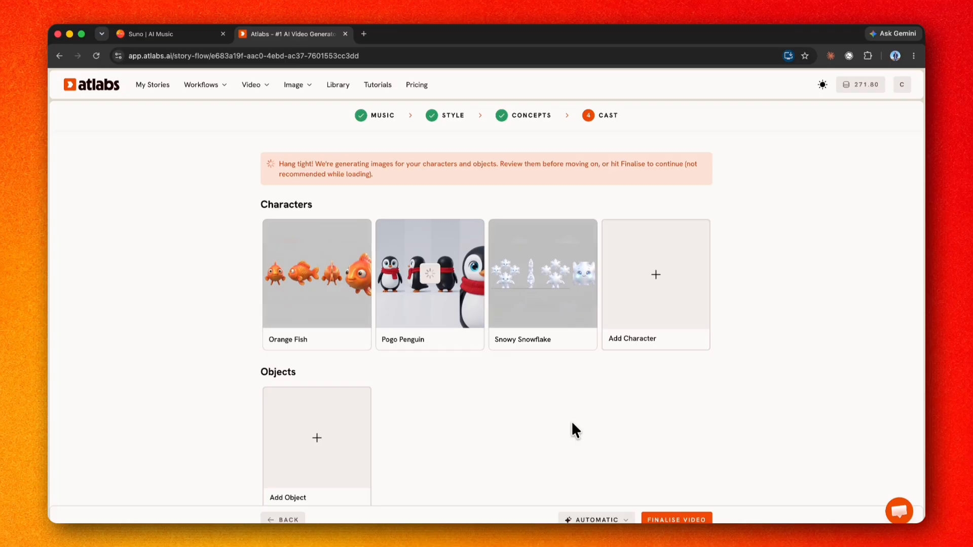
- Look through the available motion models, keep Automatic, and generate the Video Preview of the first 25 seconds
left_click(622, 520)
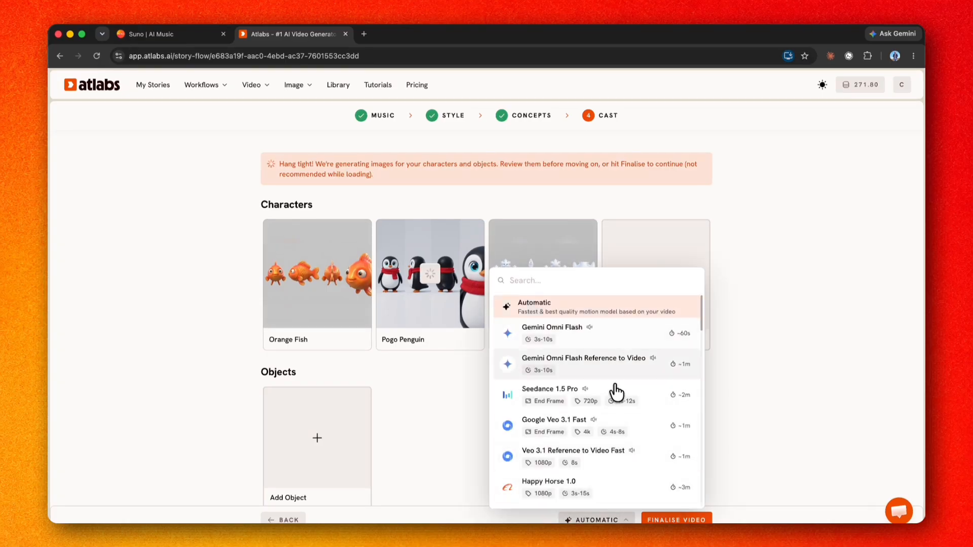
scroll(607, 439, "down", 5)
scroll(606, 439, "down", 10)
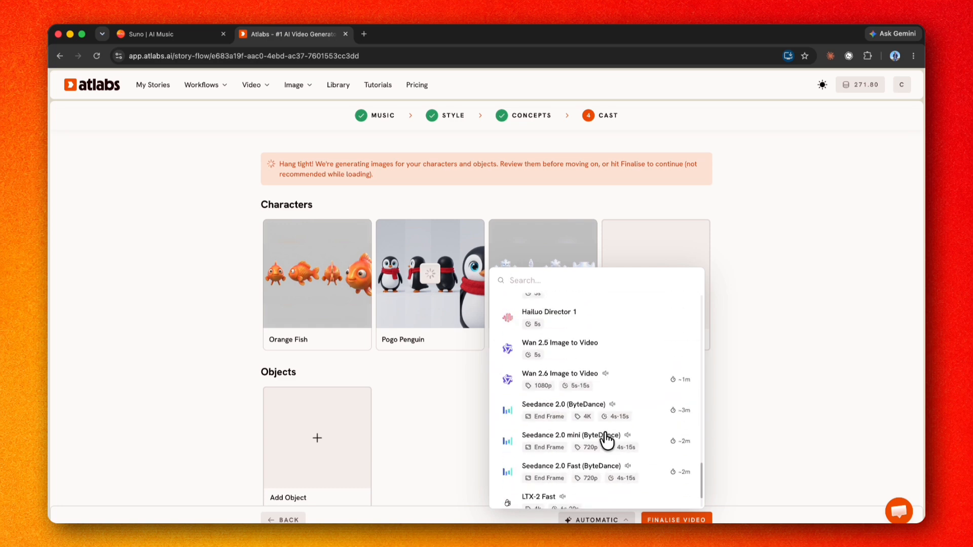
scroll(605, 436, "up", 10)
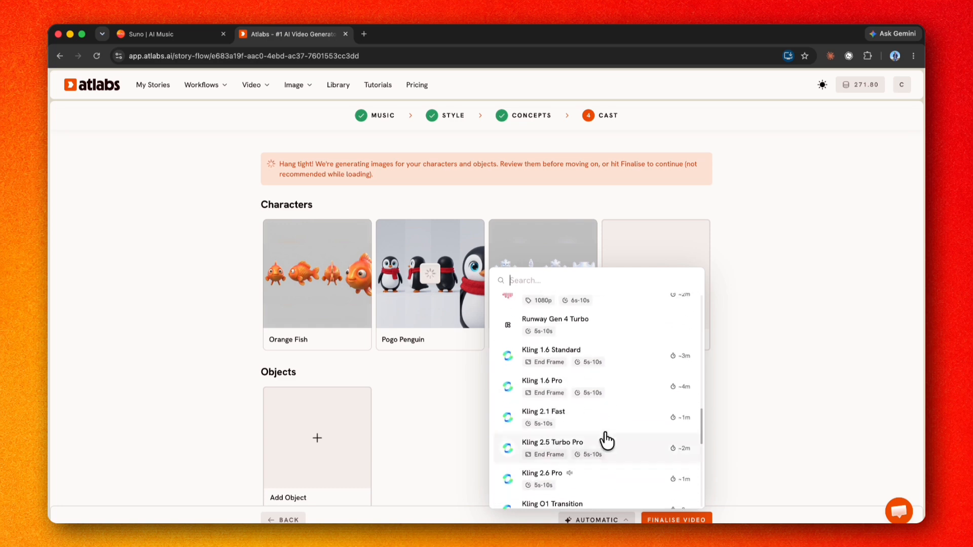
scroll(606, 440, "up", 10)
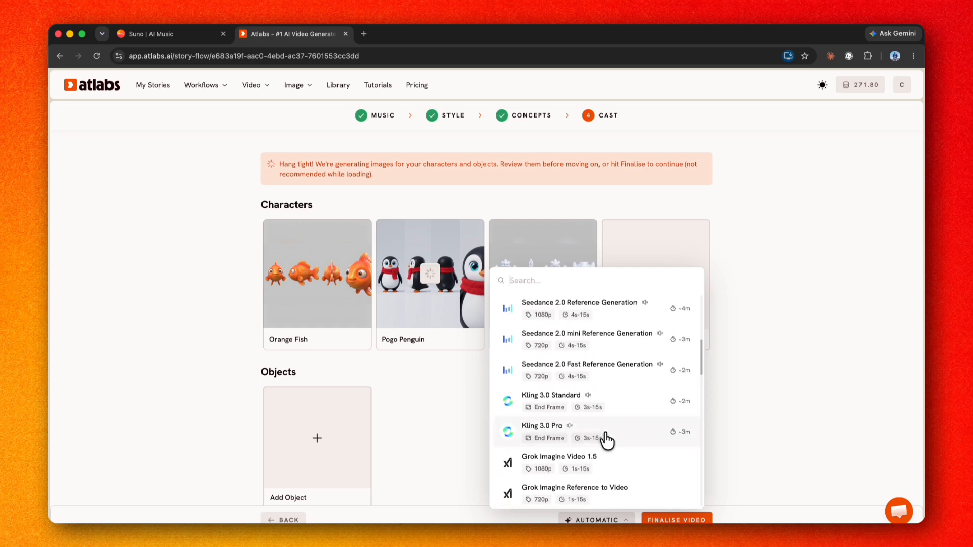
scroll(606, 439, "up", 3)
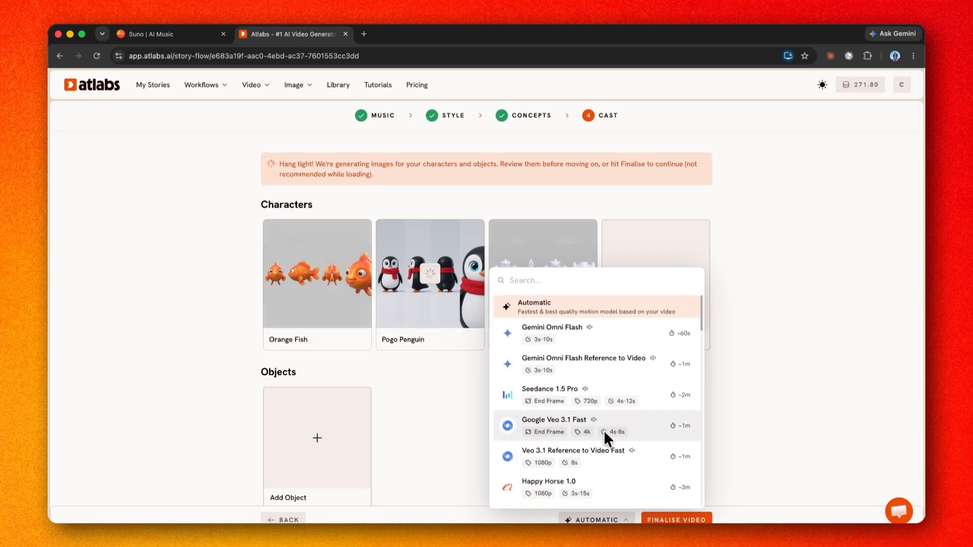
left_click(780, 413)
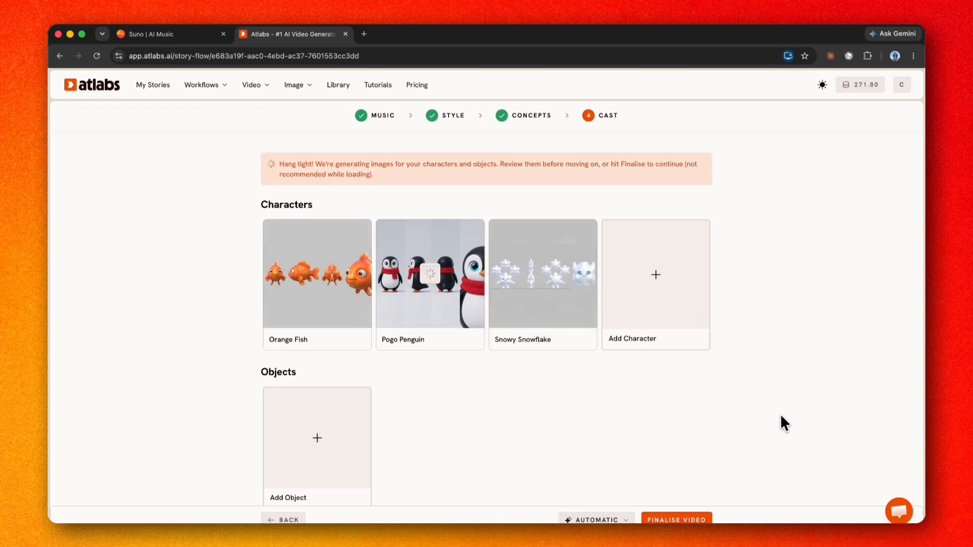
left_click(692, 518)
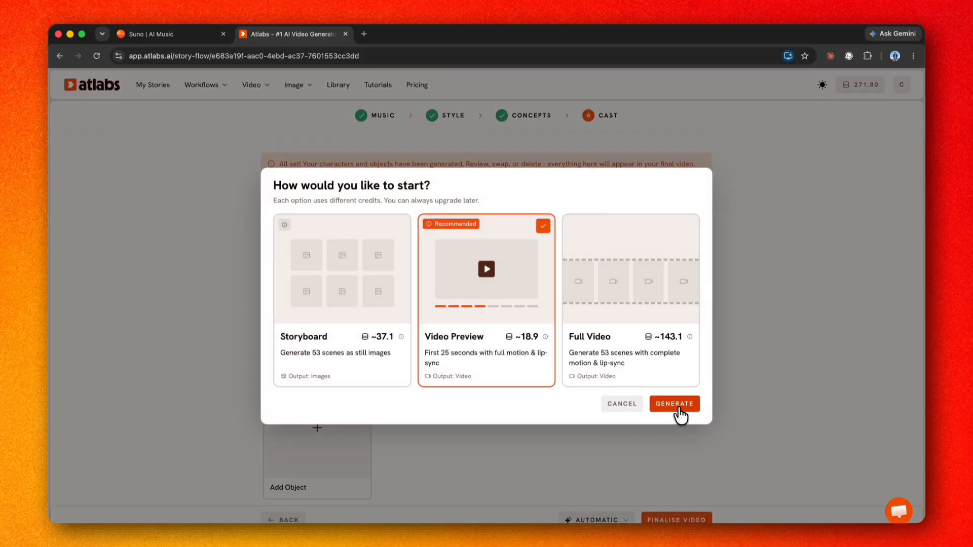
left_click(679, 408)
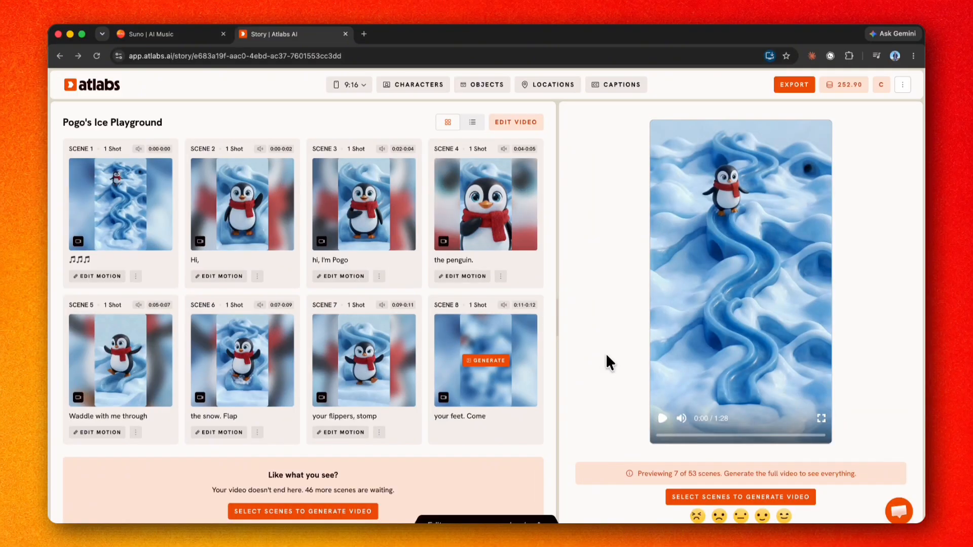
- Play the generated preview of Pogo's Ice Playground to check the opening scenes
left_click(663, 418)
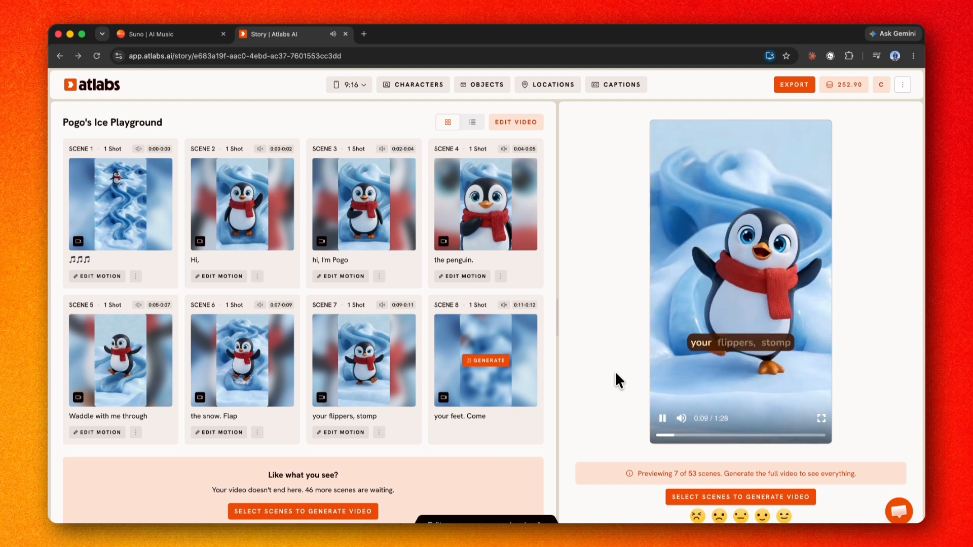
left_click(668, 418)
left_click(677, 366)
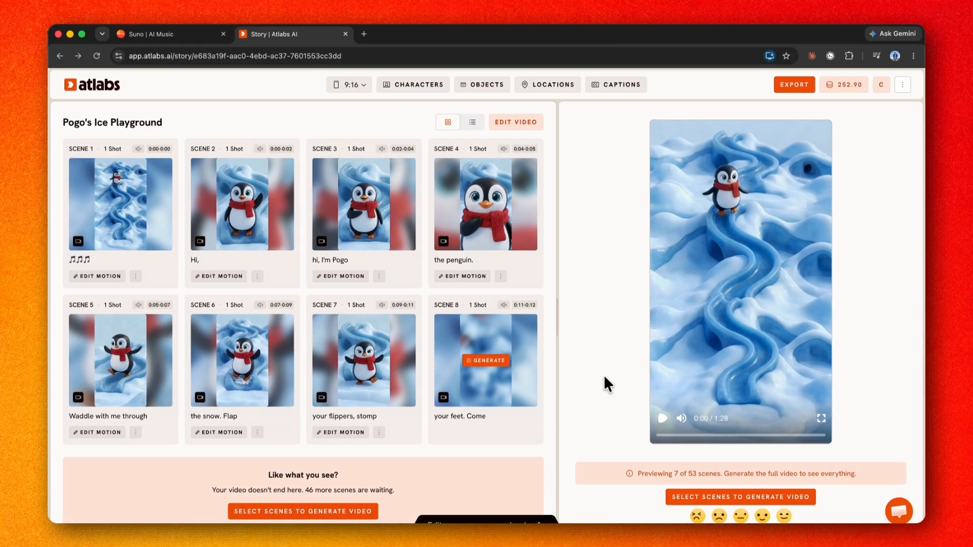
- Change the video's caption style to Engaging, save it, and play the preview with the new captions
left_click(621, 85)
scroll(385, 324, "down", 1)
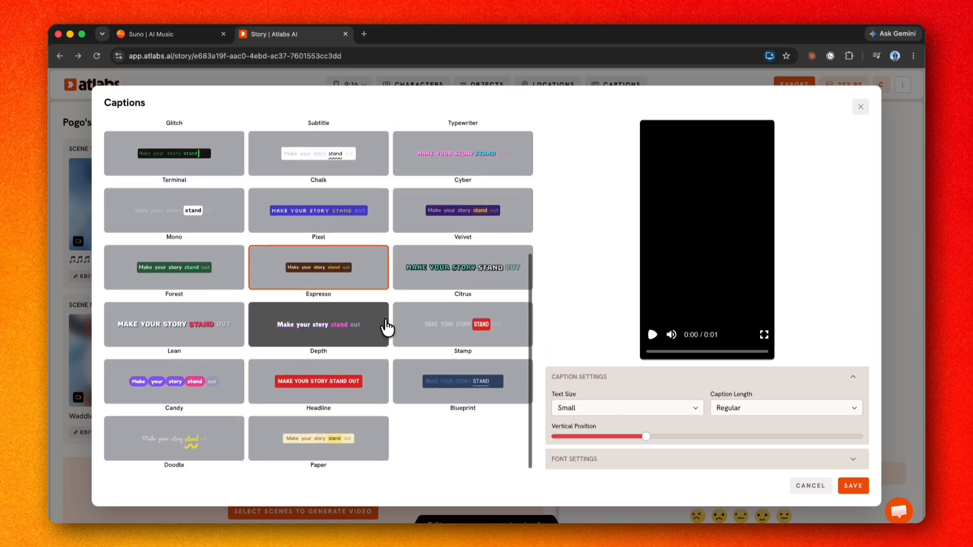
scroll(387, 328, "up", 5)
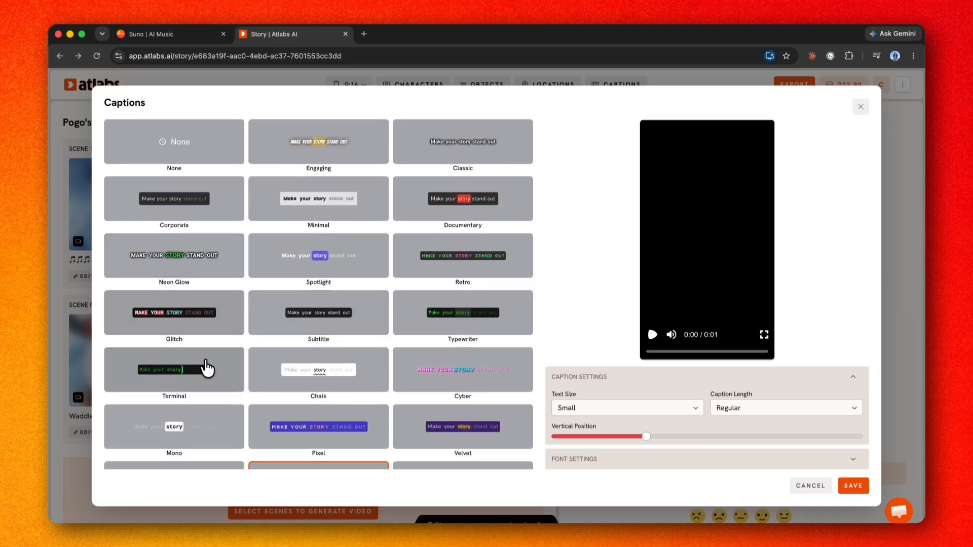
left_click(373, 159)
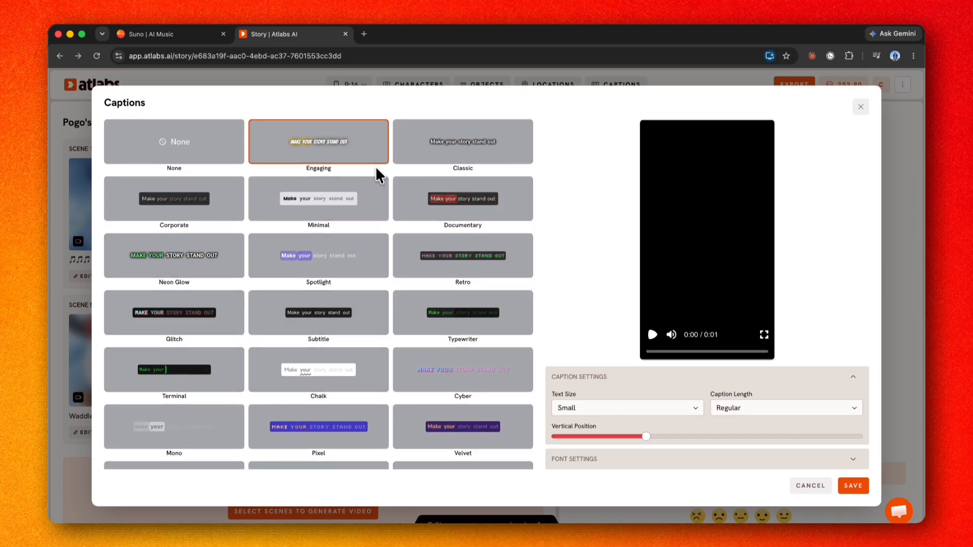
left_click(854, 486)
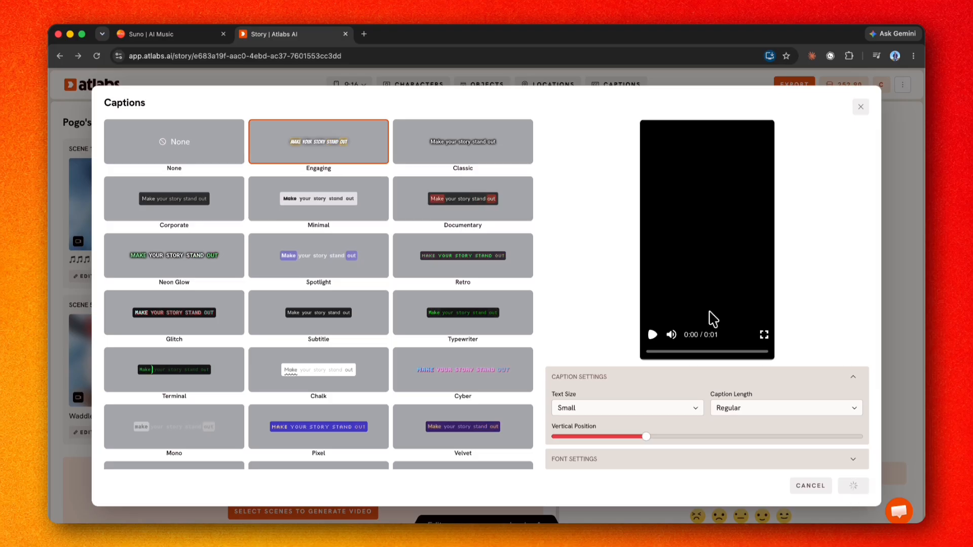
left_click(661, 419)
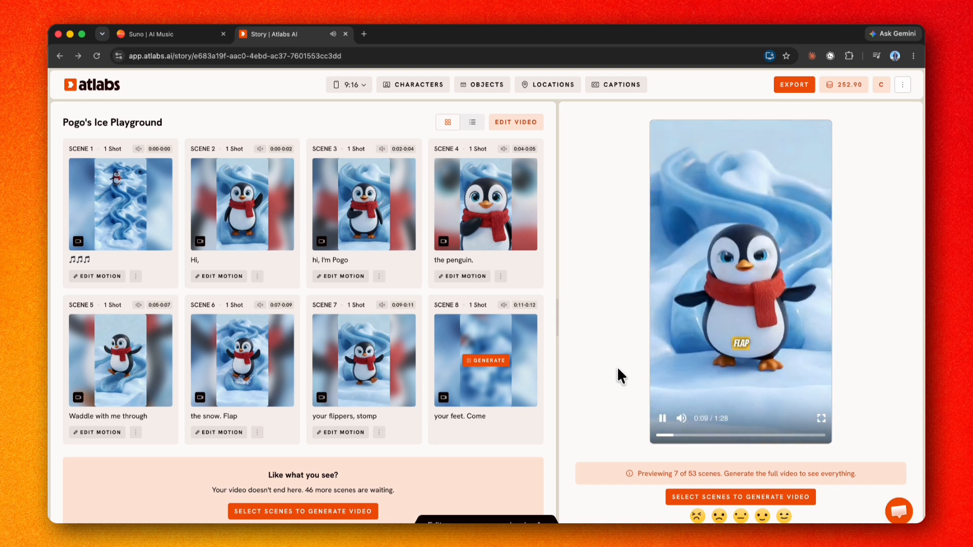
left_click(662, 419)
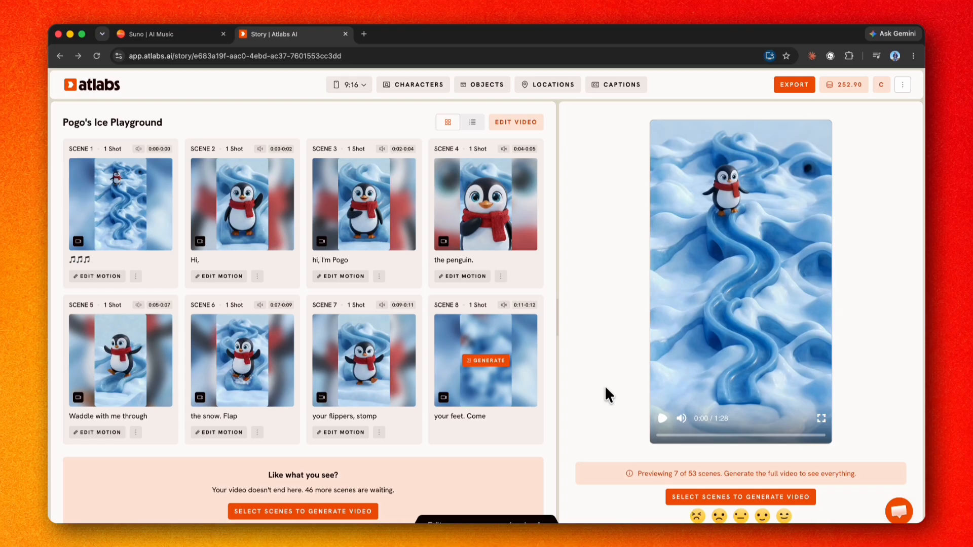
- Extend scene 4's motion prompt with a friendly flipper wave and character consistency instructions, set the duration to 3s, and generate the video
left_click(465, 276)
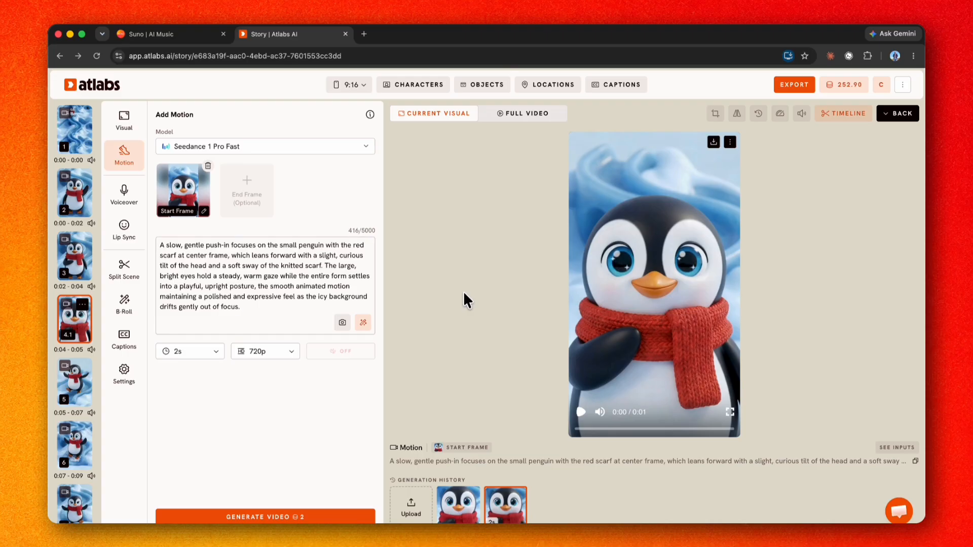
left_click(282, 309)
type("At the end of the motion, the penguin raises one flipper toward the camera and gives a small friendly wave, smiling gently with a playful head tilt. Keep the character identity, scarf, face, body shape, and proportions consistent. No extra limbs, no distorted flippers, no character change.")
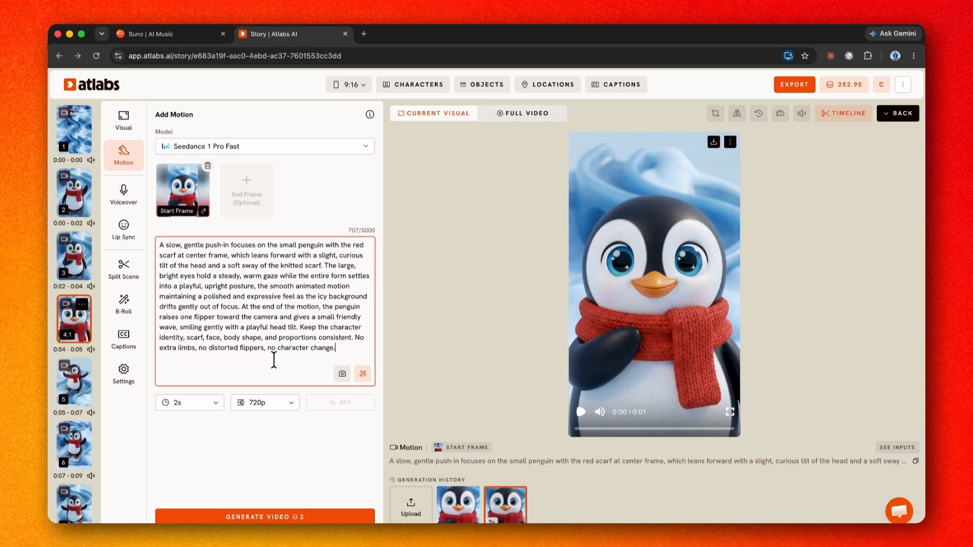
left_click(222, 405)
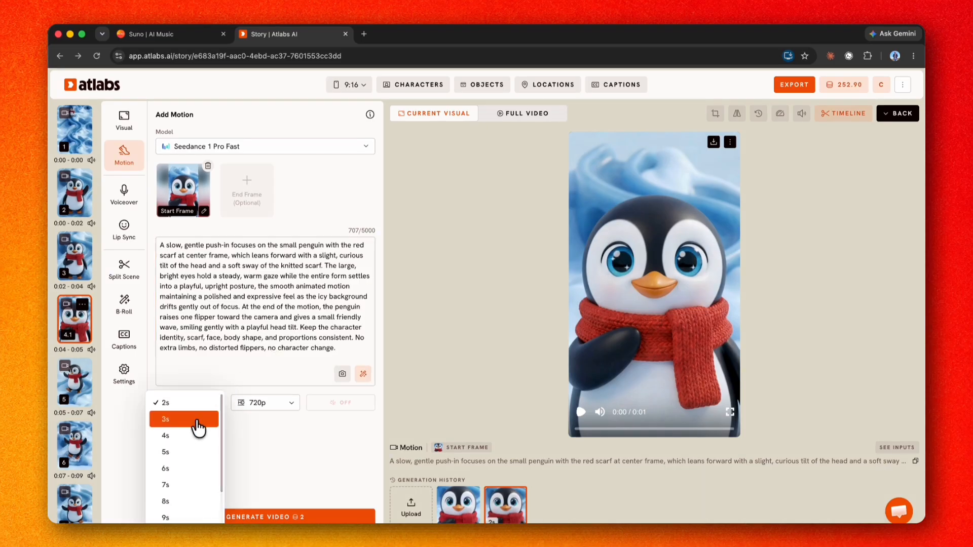
left_click(199, 420)
left_click(290, 516)
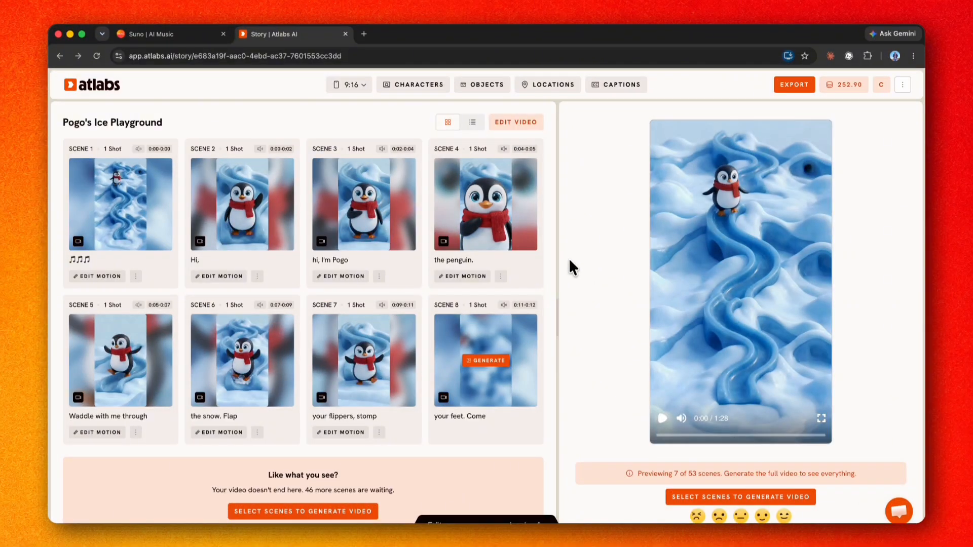
- Play scene 4's regenerated clip, return to the story overview, and look through the remaining scenes
left_click(513, 205)
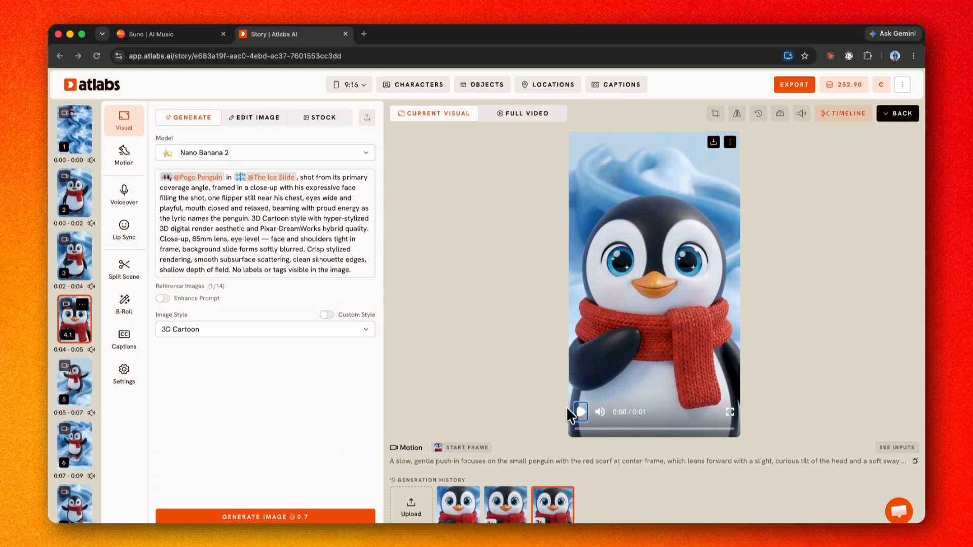
left_click(581, 412)
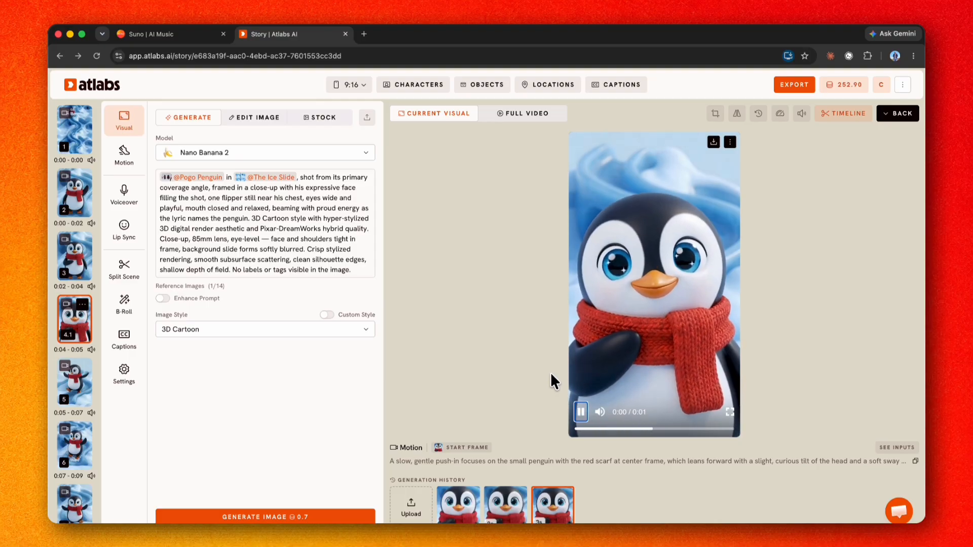
left_click(582, 412)
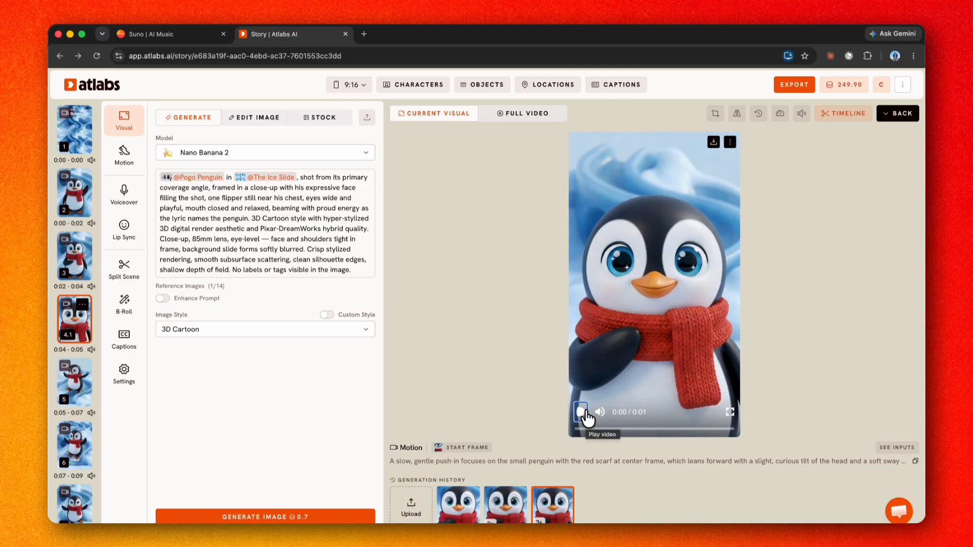
left_click(582, 412)
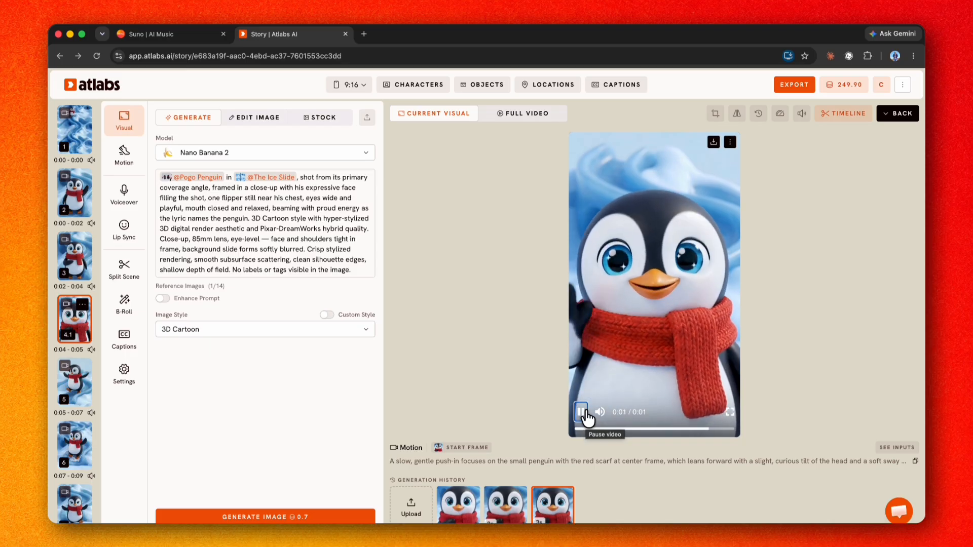
left_click(581, 412)
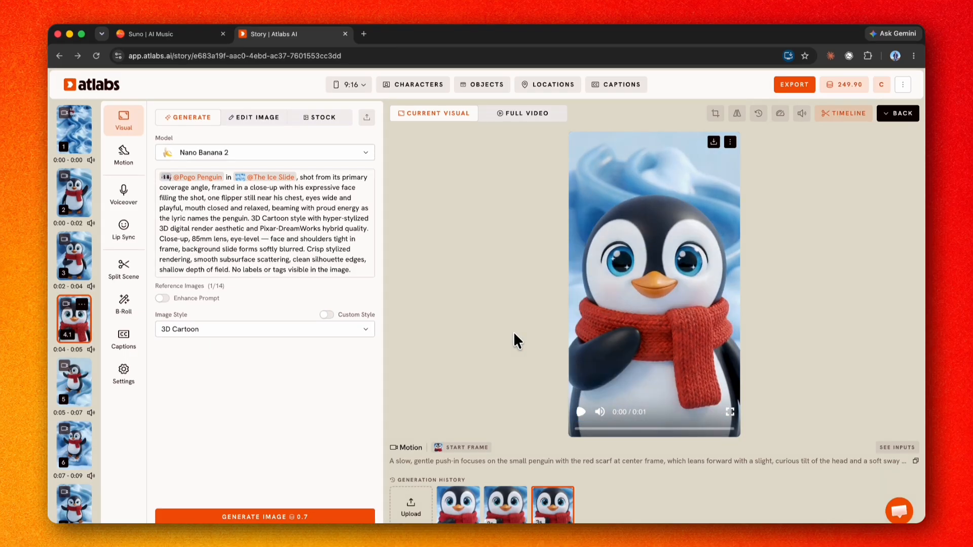
left_click(891, 113)
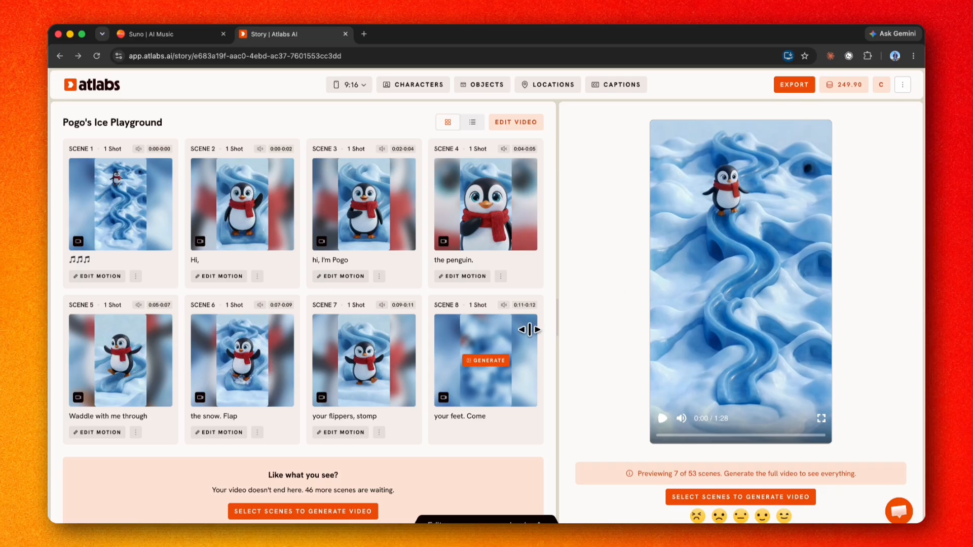
scroll(498, 349, "down", 20)
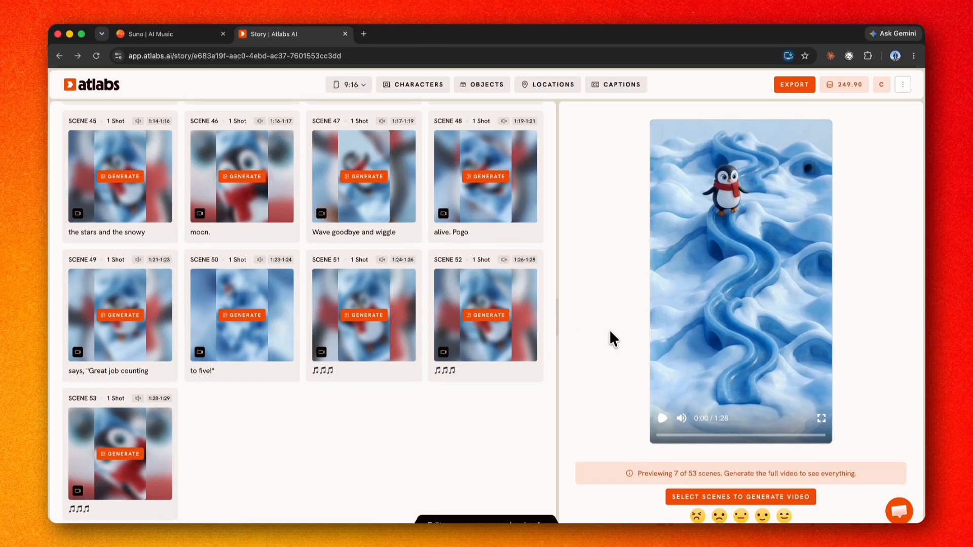